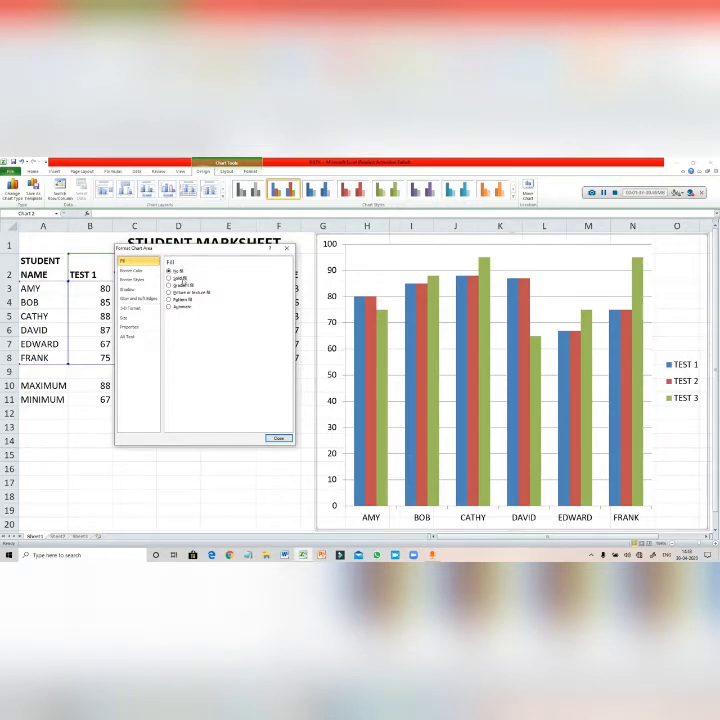
Apply a solid fill to the chart area in a light aqua blue theme colour.
{"action": "left_click", "coordinate": [178, 279]}
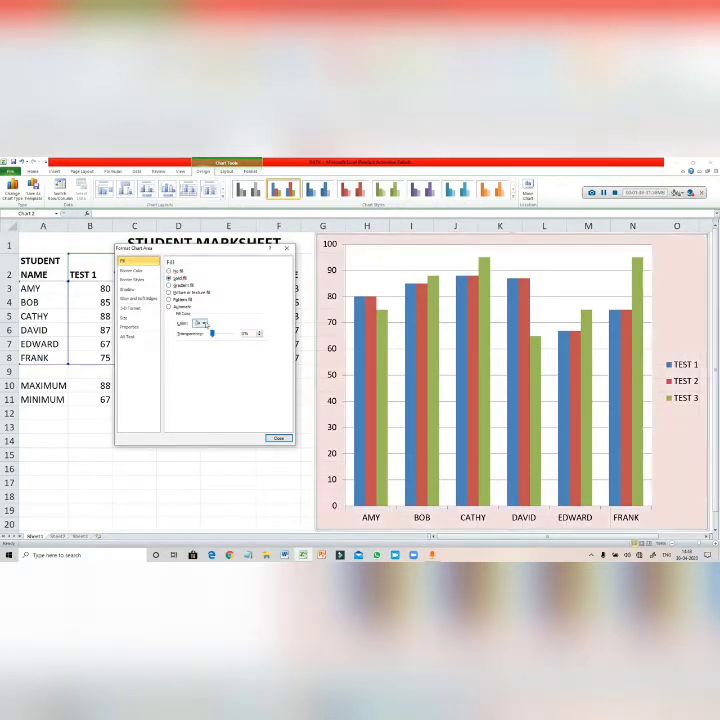
{"action": "left_click", "coordinate": [200, 323]}
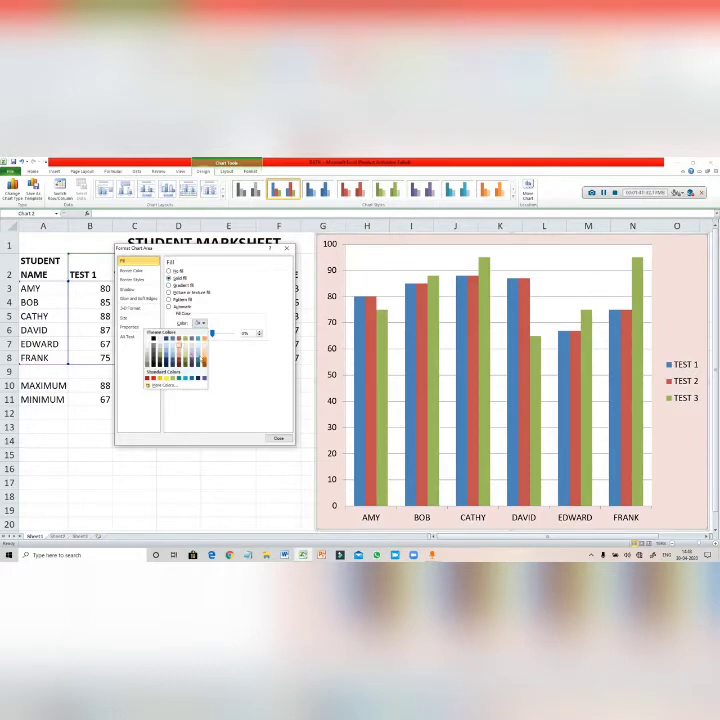
{"action": "left_click", "coordinate": [199, 357]}
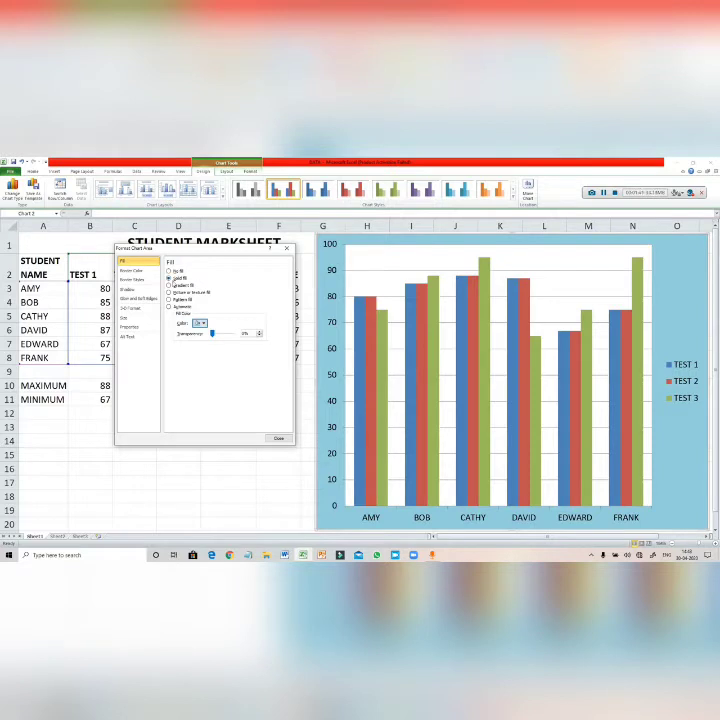
Apply a gradient fill to the chart area, trying the Radial type and settling on Rectangular with a different gradient direction.
{"action": "left_click", "coordinate": [170, 285]}
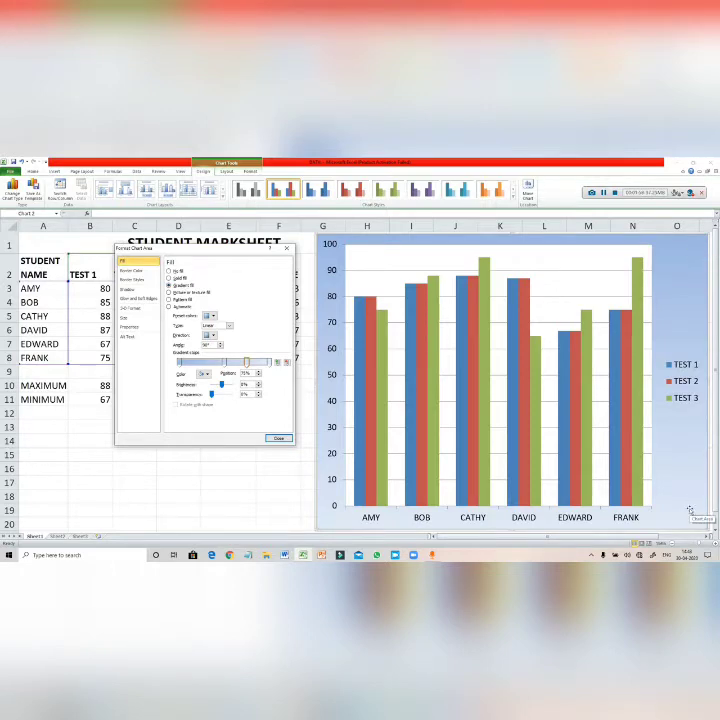
{"action": "left_click", "coordinate": [229, 325]}
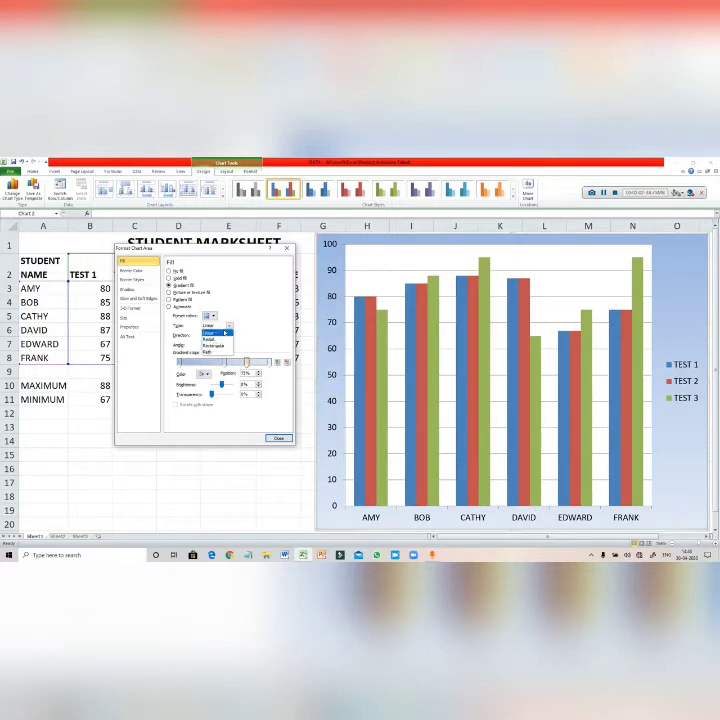
{"action": "left_click", "coordinate": [222, 340]}
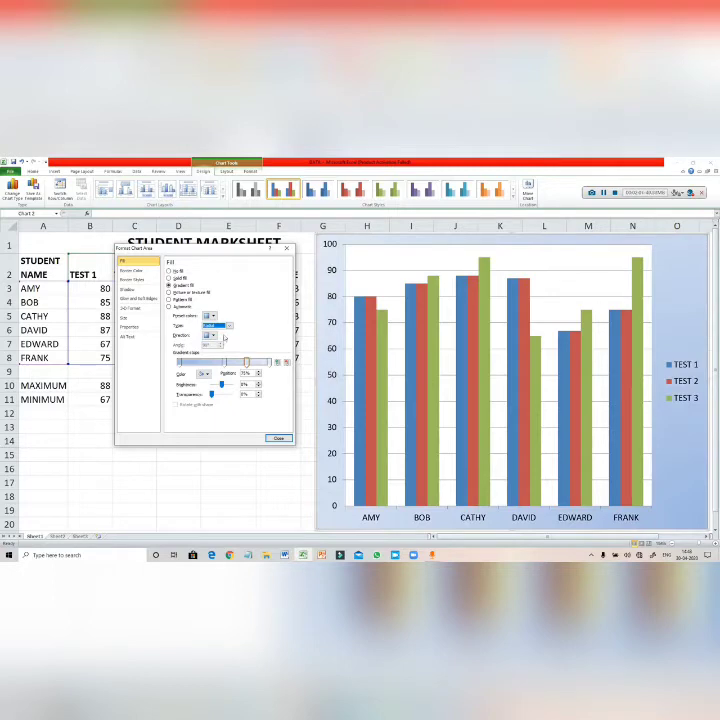
{"action": "left_click", "coordinate": [230, 326]}
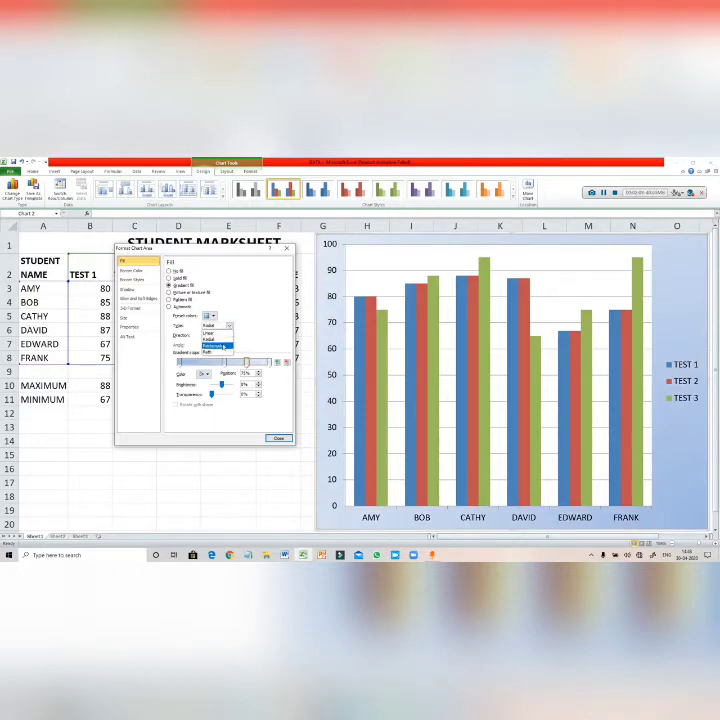
{"action": "left_click", "coordinate": [222, 345]}
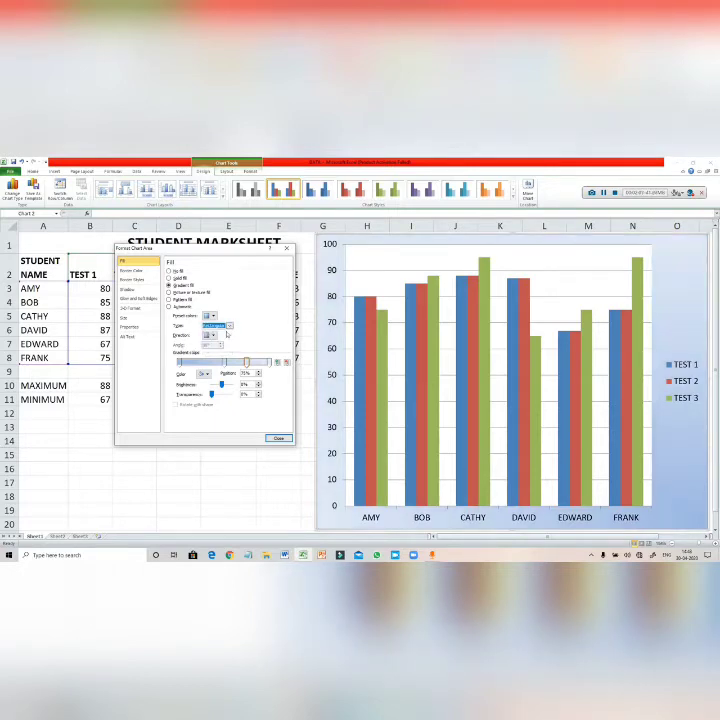
{"action": "left_click", "coordinate": [213, 336]}
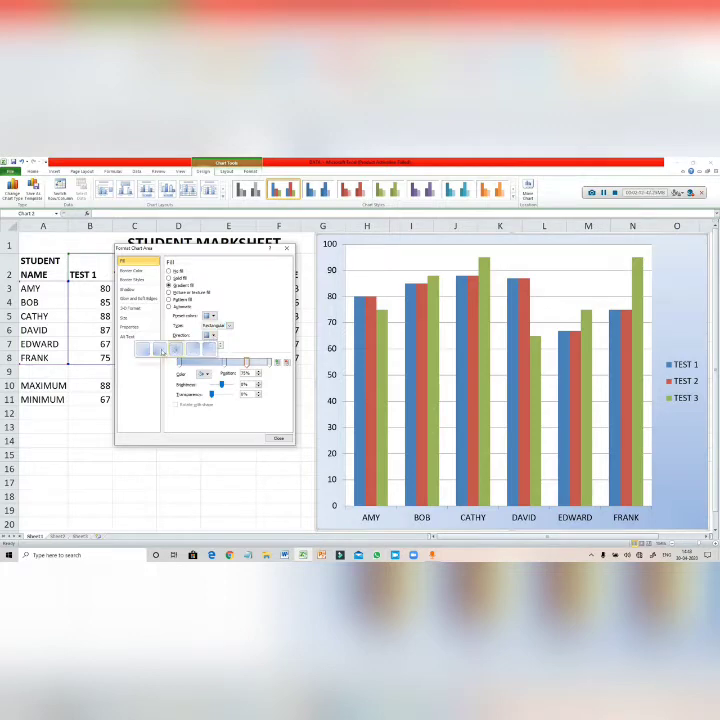
{"action": "left_click", "coordinate": [155, 348]}
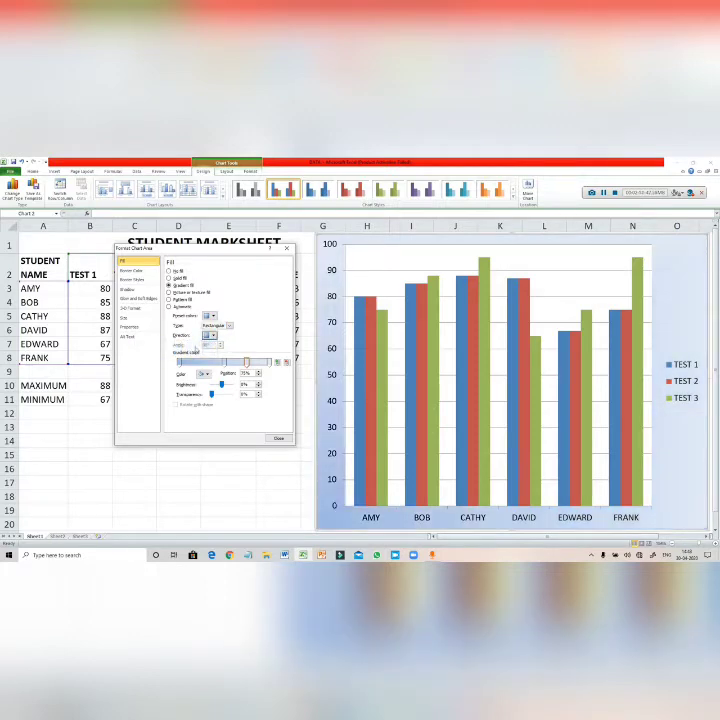
Apply a texture fill to the chart area, trying the brown woven texture before choosing the mottled blue-pink one.
{"action": "left_click", "coordinate": [194, 293]}
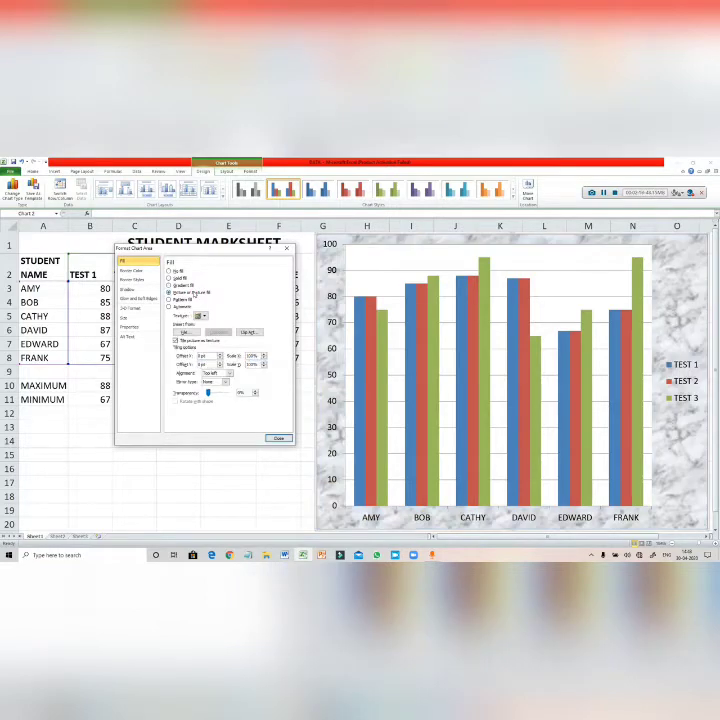
{"action": "left_click", "coordinate": [201, 316]}
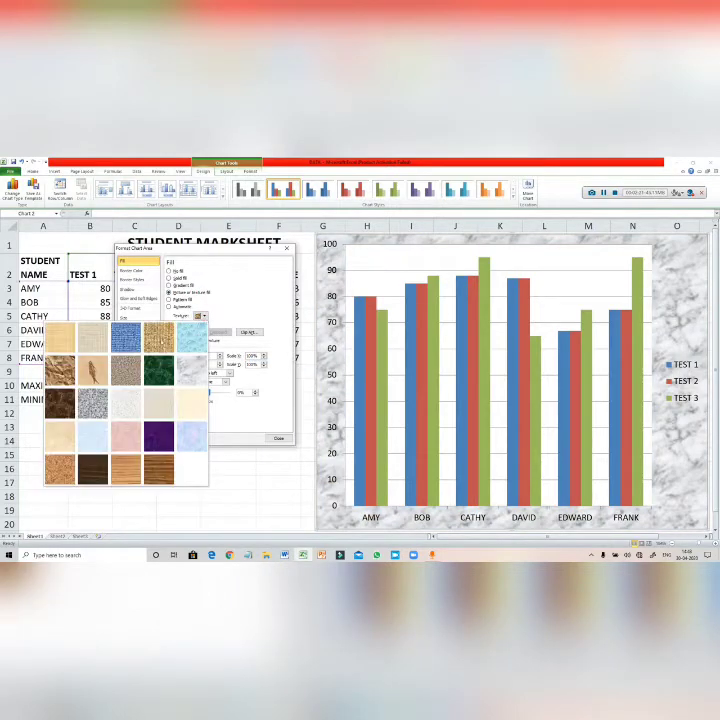
{"action": "left_click", "coordinate": [158, 338]}
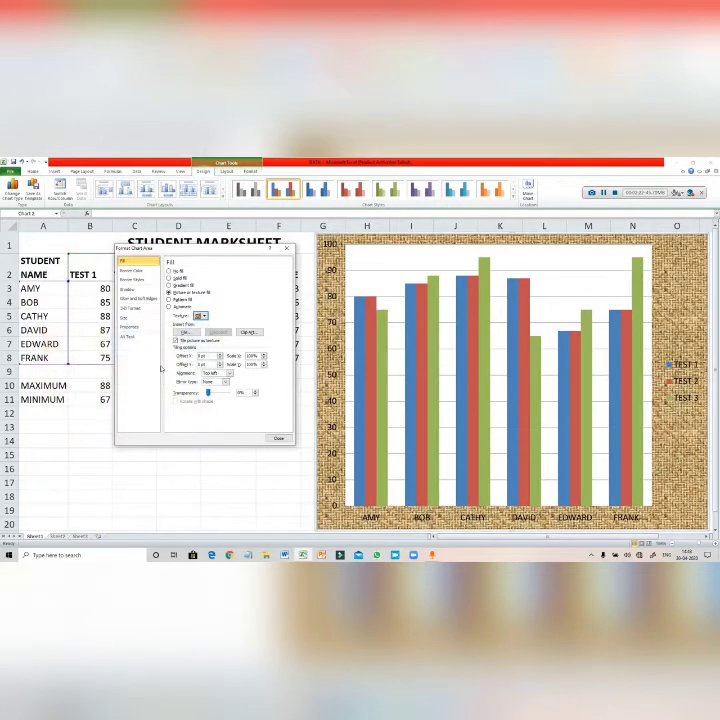
{"action": "left_click", "coordinate": [201, 316]}
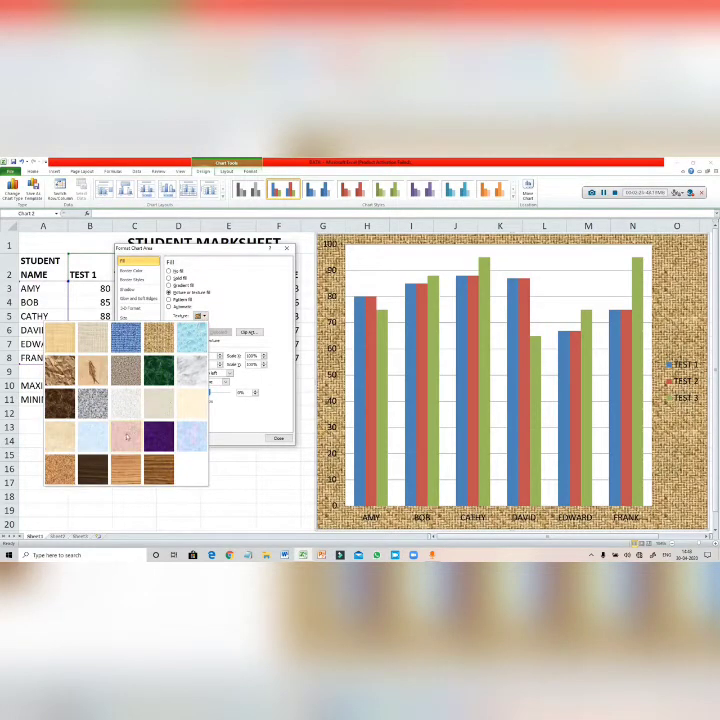
{"action": "left_click", "coordinate": [192, 437]}
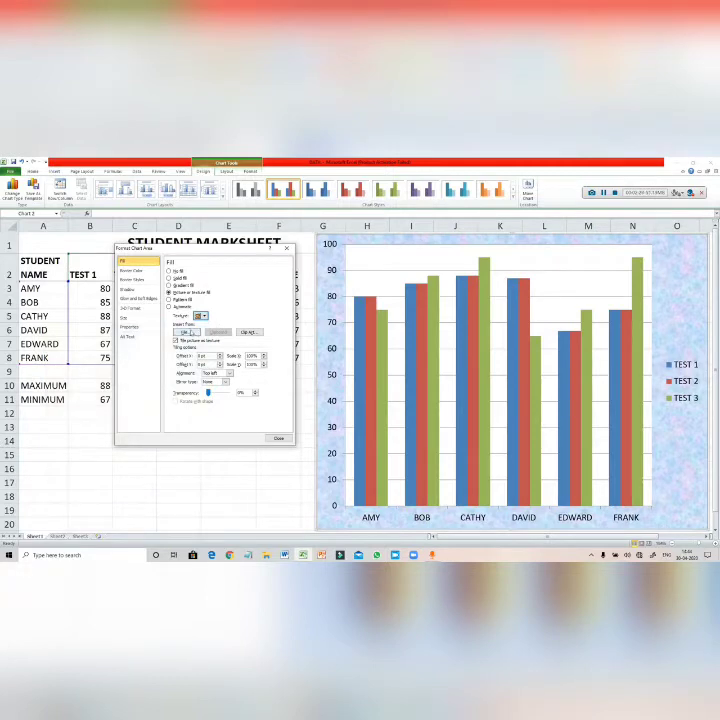
{"action": "left_click", "coordinate": [184, 332]}
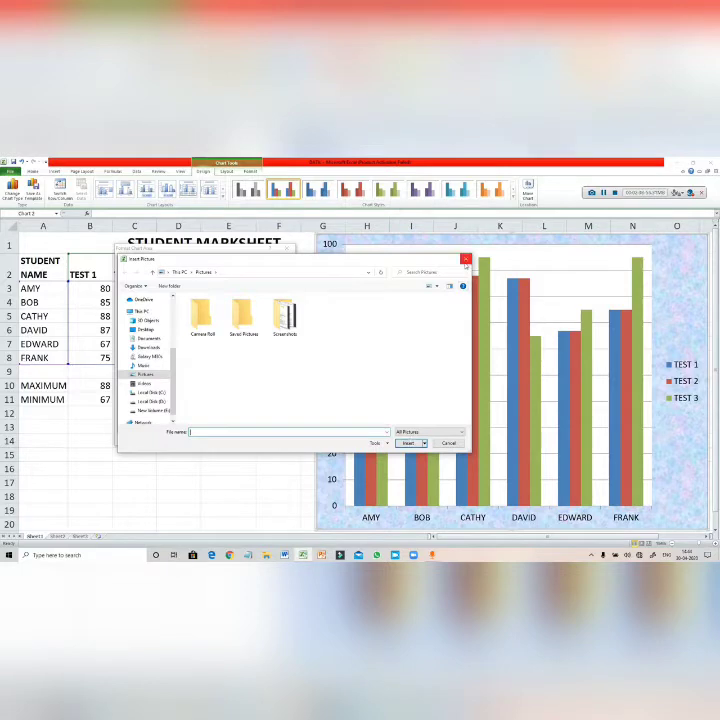
{"action": "left_click", "coordinate": [465, 258]}
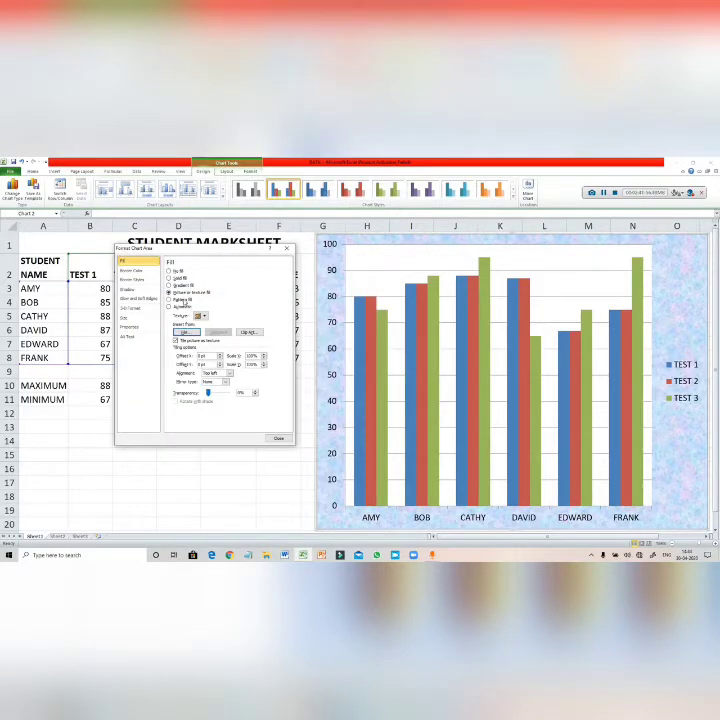
Apply a pattern fill to the chart area, trying several patterns and choosing the vertical stripes.
{"action": "left_click", "coordinate": [183, 300]}
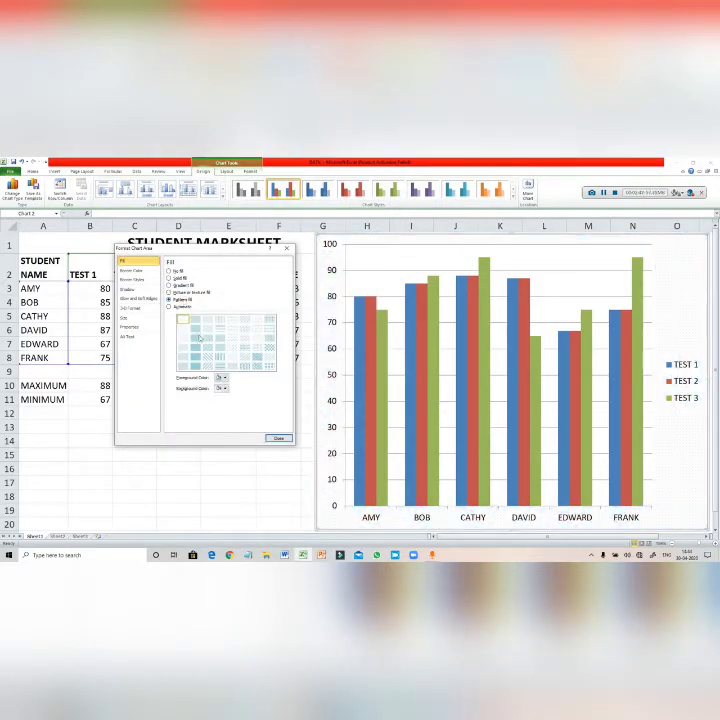
{"action": "left_click", "coordinate": [197, 338]}
{"action": "left_click", "coordinate": [209, 340]}
{"action": "left_click", "coordinate": [214, 350]}
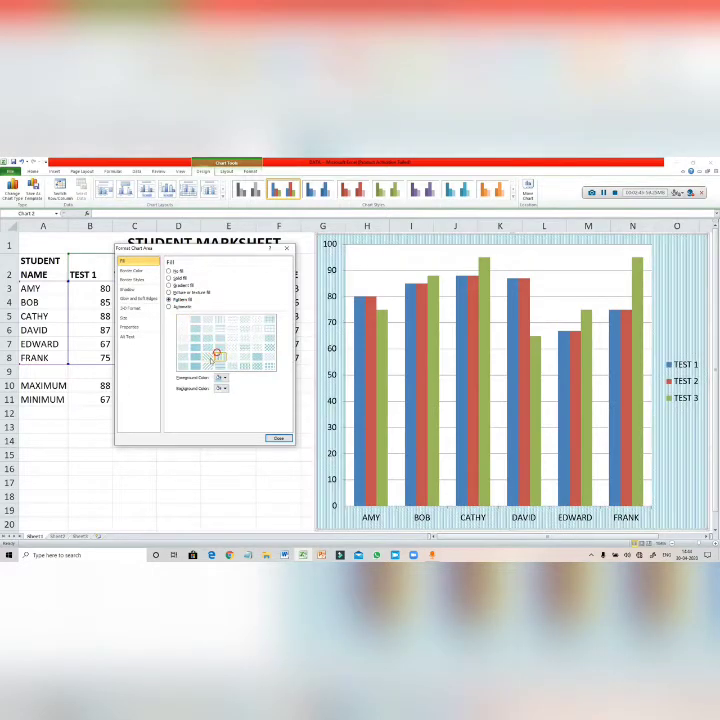
{"action": "left_click", "coordinate": [207, 363]}
{"action": "left_click", "coordinate": [223, 358]}
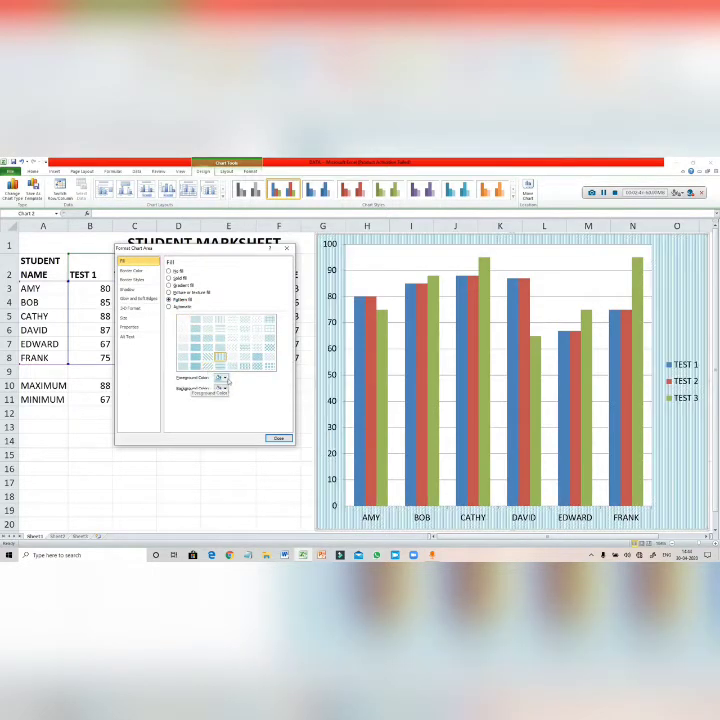
Try orange as the pattern's foreground colour, settle on a pale olive green, and finish formatting the chart area.
{"action": "left_click", "coordinate": [222, 378]}
{"action": "left_click", "coordinate": [225, 416]}
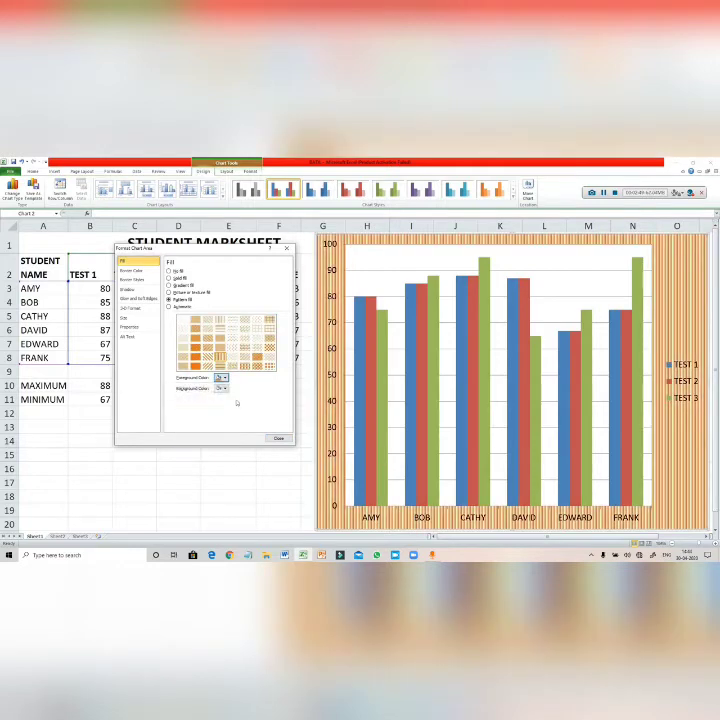
{"action": "left_click", "coordinate": [226, 378]}
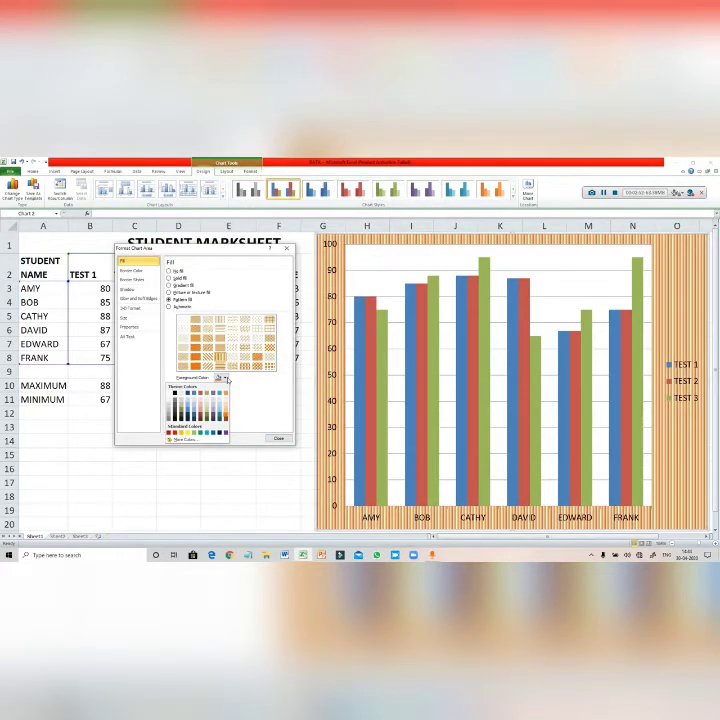
{"action": "left_click", "coordinate": [207, 405]}
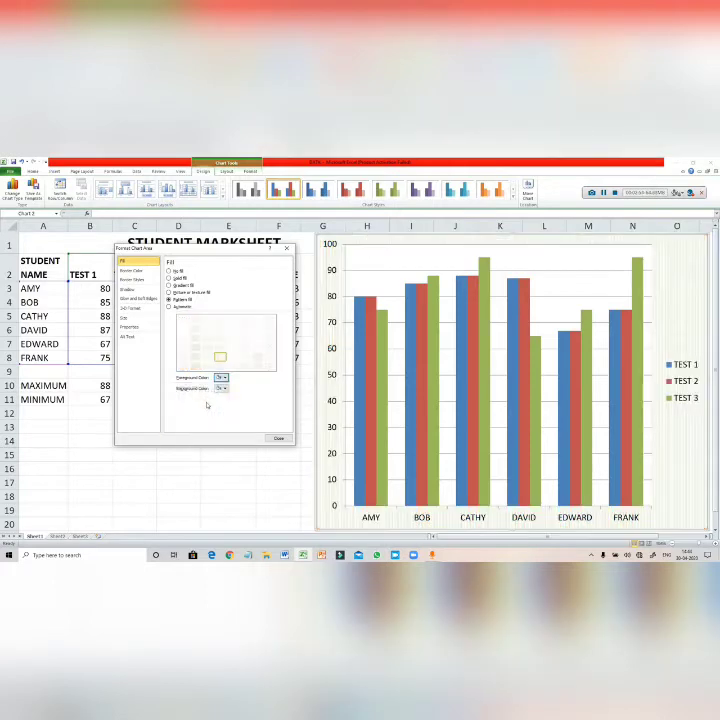
{"action": "left_click", "coordinate": [278, 438]}
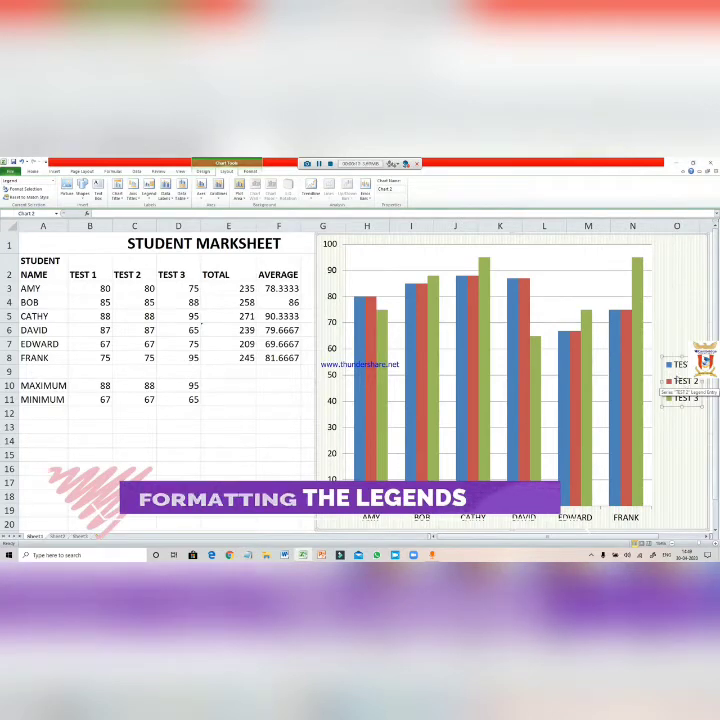
Give the chart legend a solid fill in a light olive green theme colour.
{"action": "right_click", "coordinate": [684, 378]}
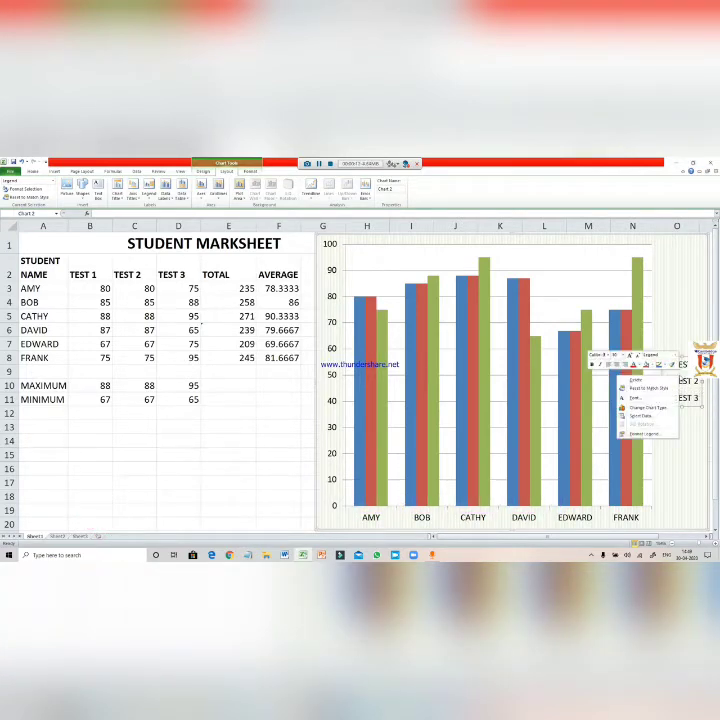
{"action": "left_click", "coordinate": [646, 434]}
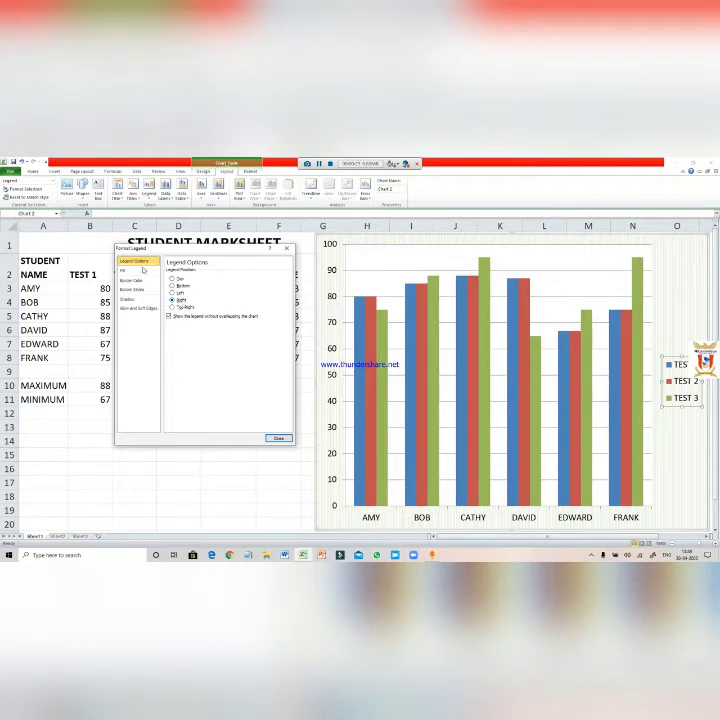
{"action": "left_click", "coordinate": [141, 270]}
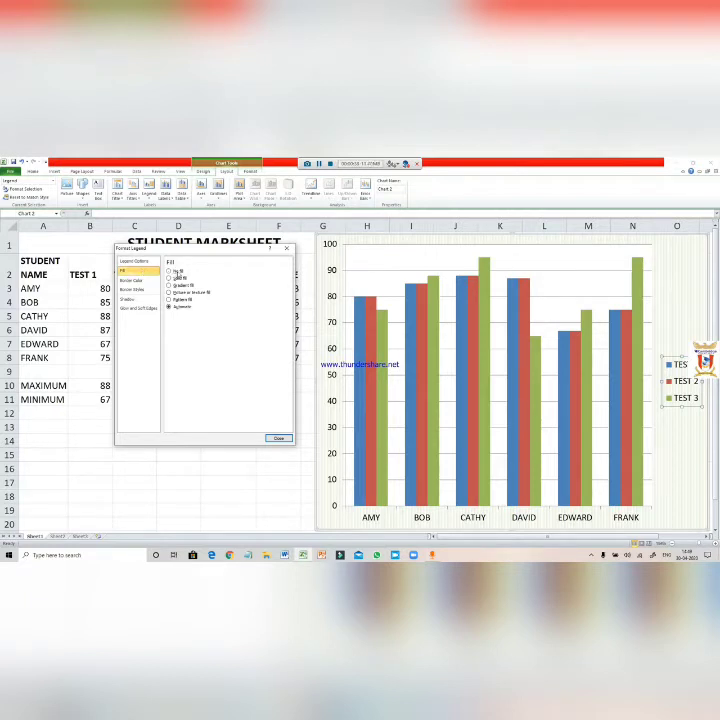
{"action": "left_click", "coordinate": [181, 278]}
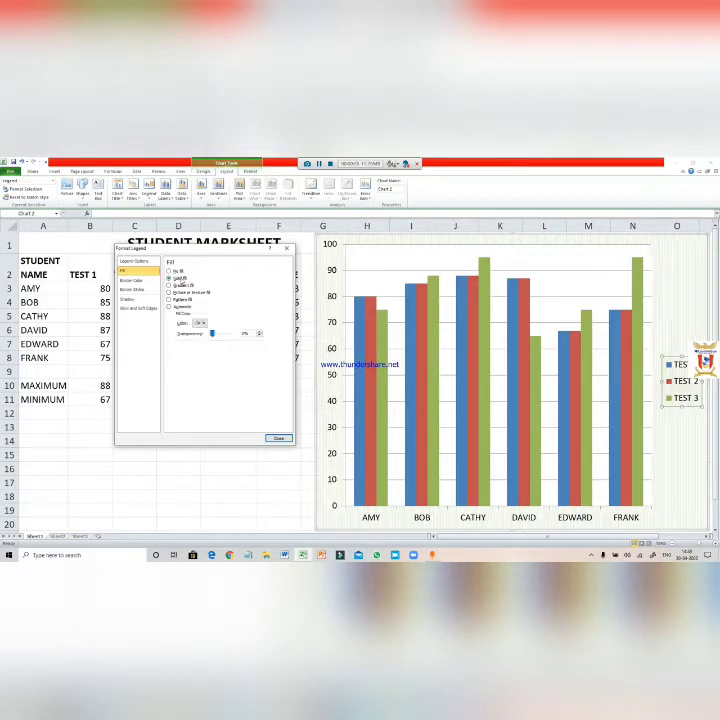
{"action": "left_click", "coordinate": [203, 324]}
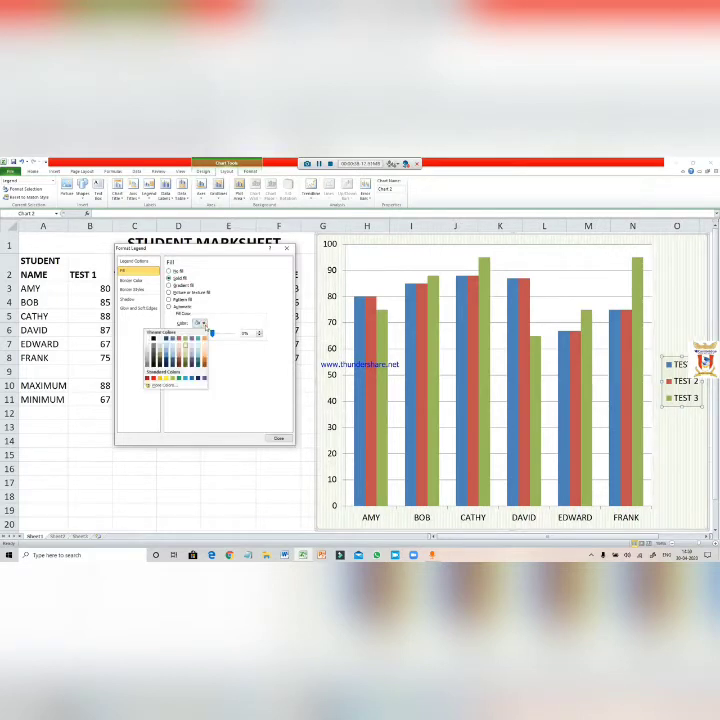
{"action": "left_click", "coordinate": [185, 348]}
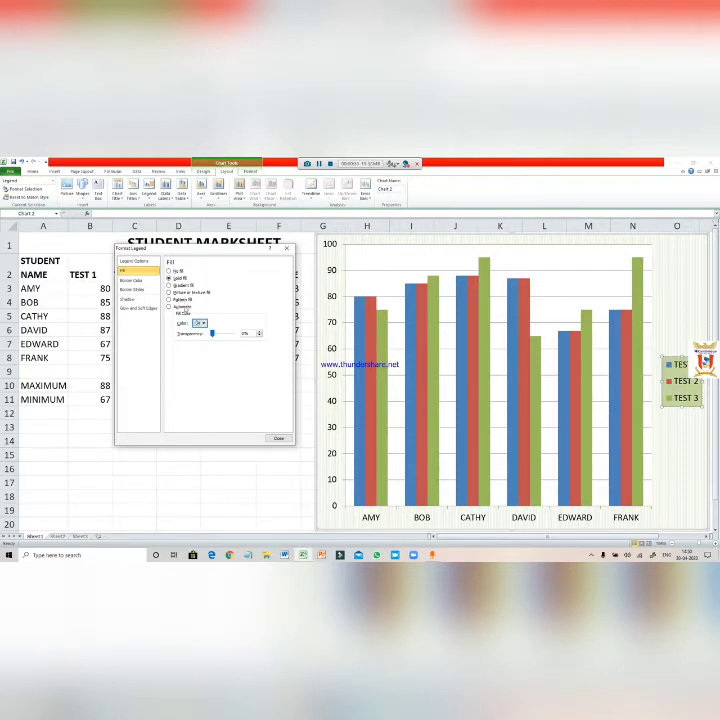
Give the legend a solid border line in a dark theme colour and raise the line's transparency.
{"action": "left_click", "coordinate": [145, 284]}
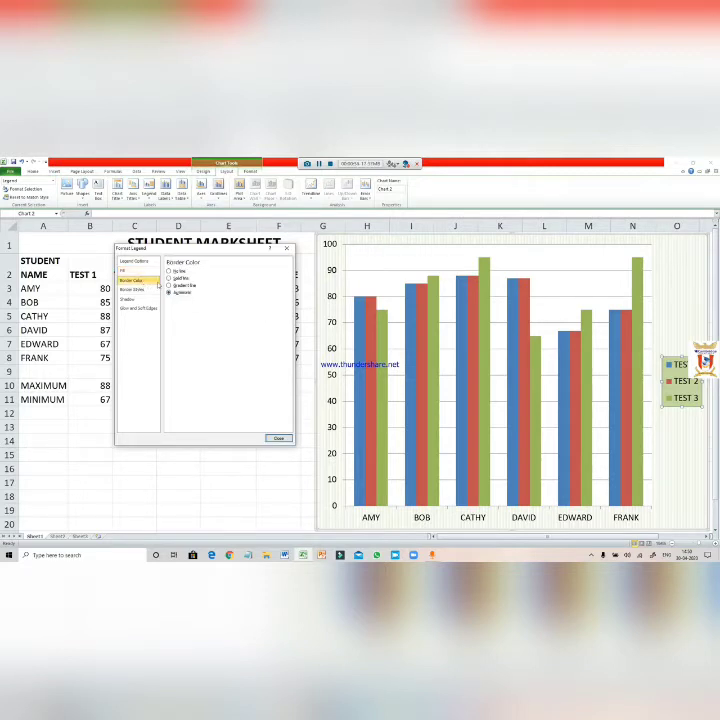
{"action": "left_click", "coordinate": [169, 279]}
{"action": "left_click", "coordinate": [200, 301]}
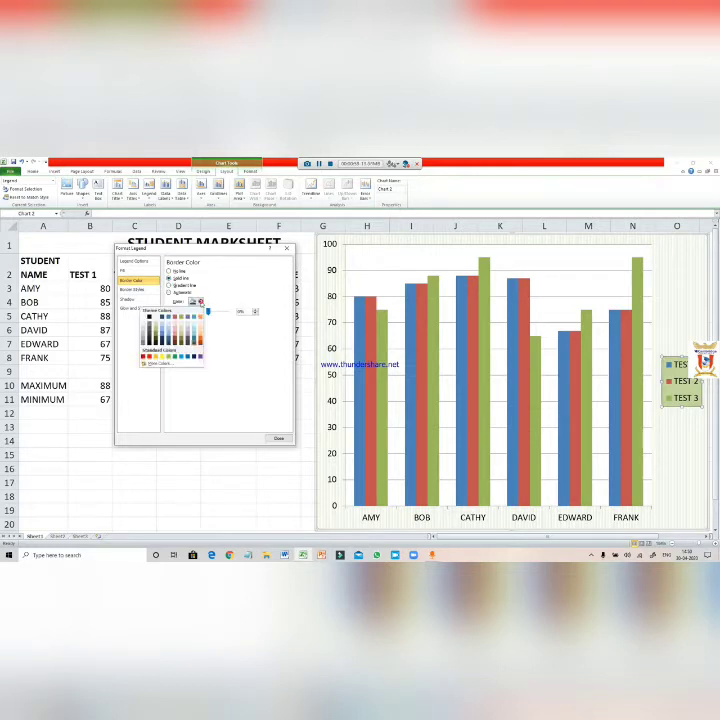
{"action": "left_click", "coordinate": [150, 345]}
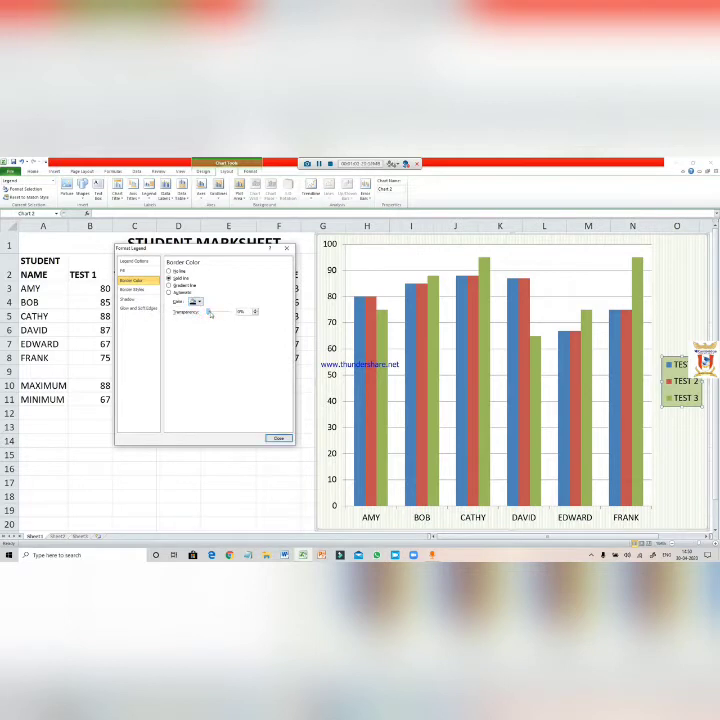
{"action": "left_click_drag", "start_coordinate": [208, 313], "coordinate": [220, 315]}
Increase the width of the legend's border line to 2.75 pt in its border style settings.
{"action": "left_click", "coordinate": [142, 290]}
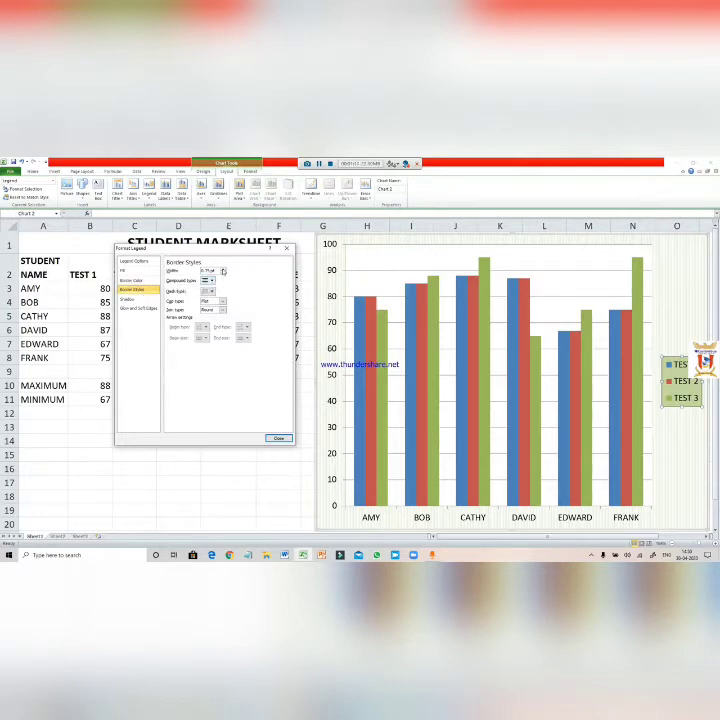
{"action": "left_click", "coordinate": [223, 268]}
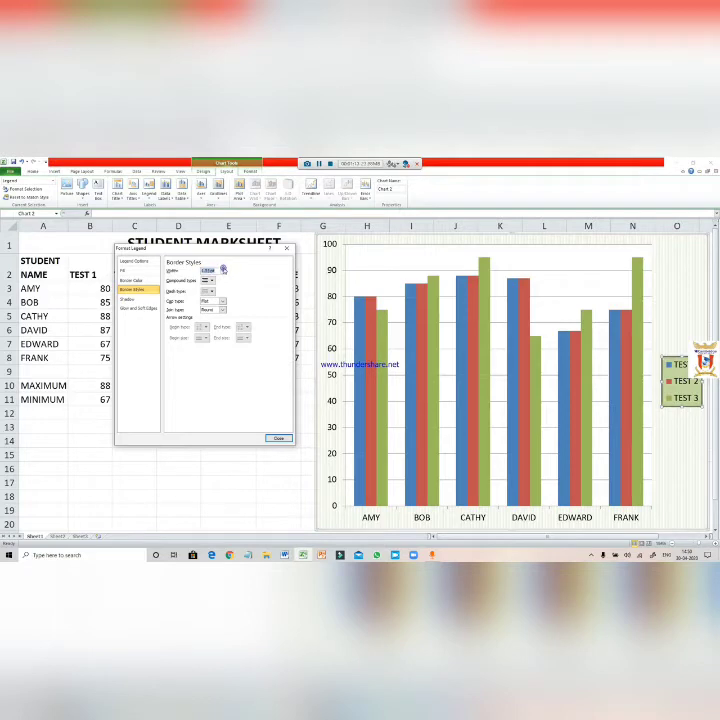
{"action": "left_click", "coordinate": [223, 268]}
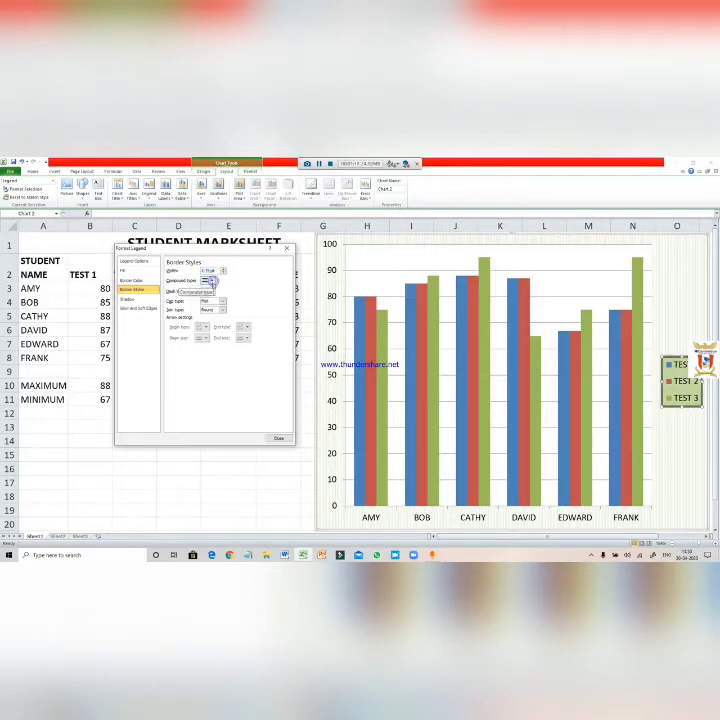
Choose a double compound line for the legend's border and give it a dotted dash type.
{"action": "left_click", "coordinate": [211, 281]}
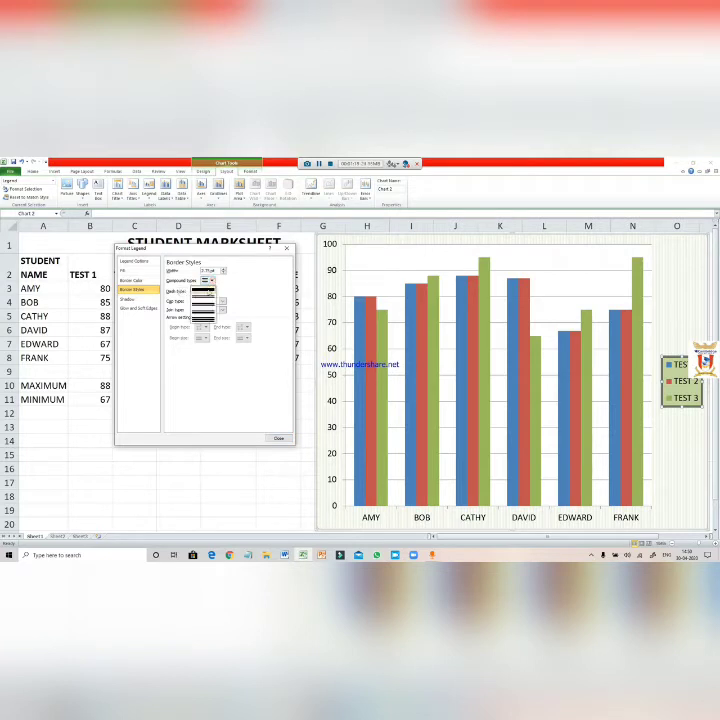
{"action": "left_click", "coordinate": [206, 300]}
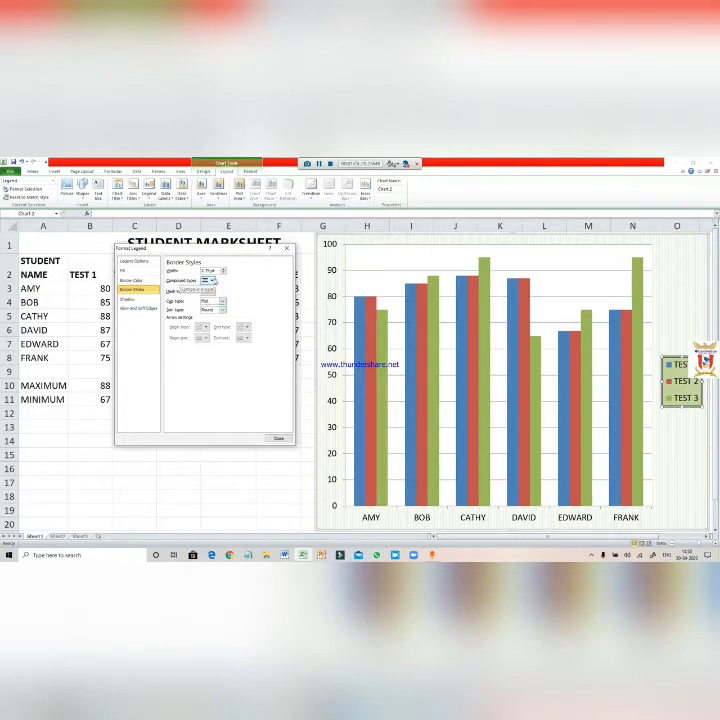
{"action": "left_click", "coordinate": [211, 281]}
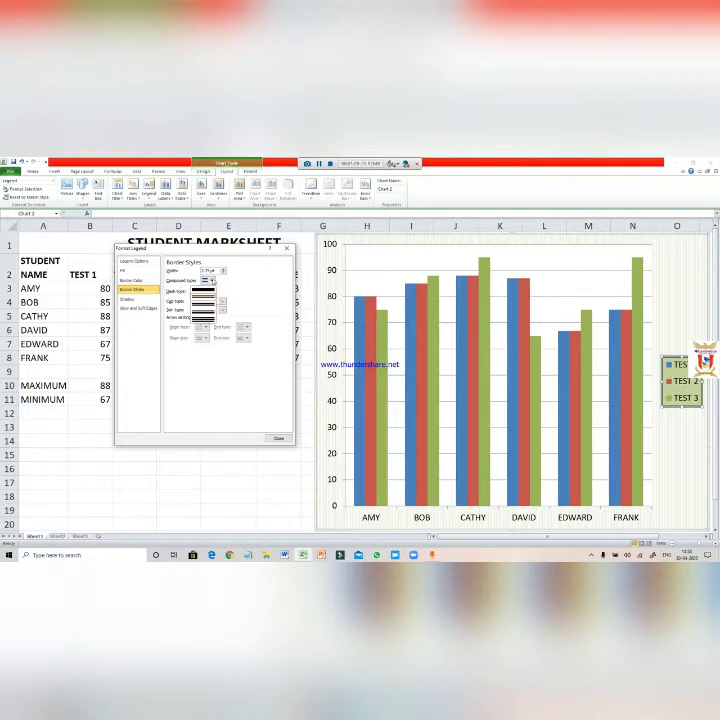
{"action": "left_click", "coordinate": [226, 289]}
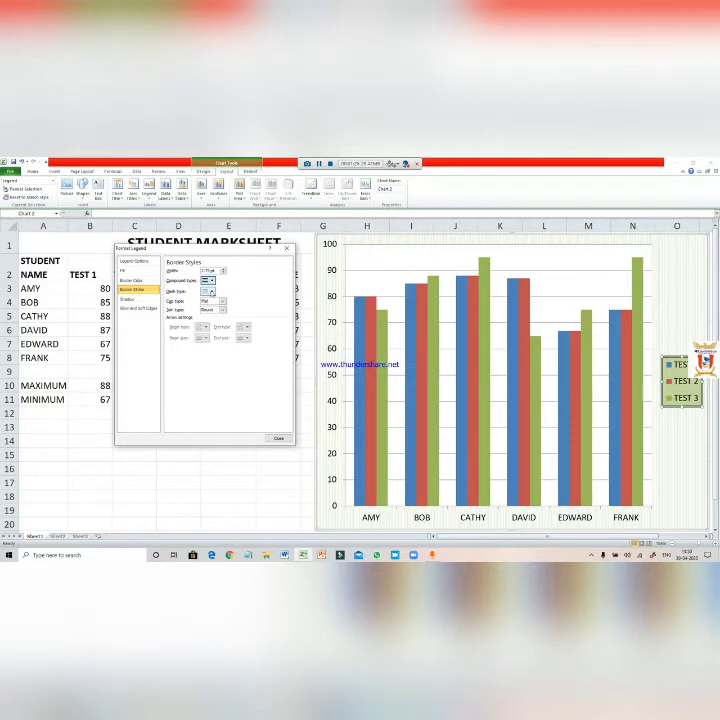
{"action": "left_click", "coordinate": [211, 291]}
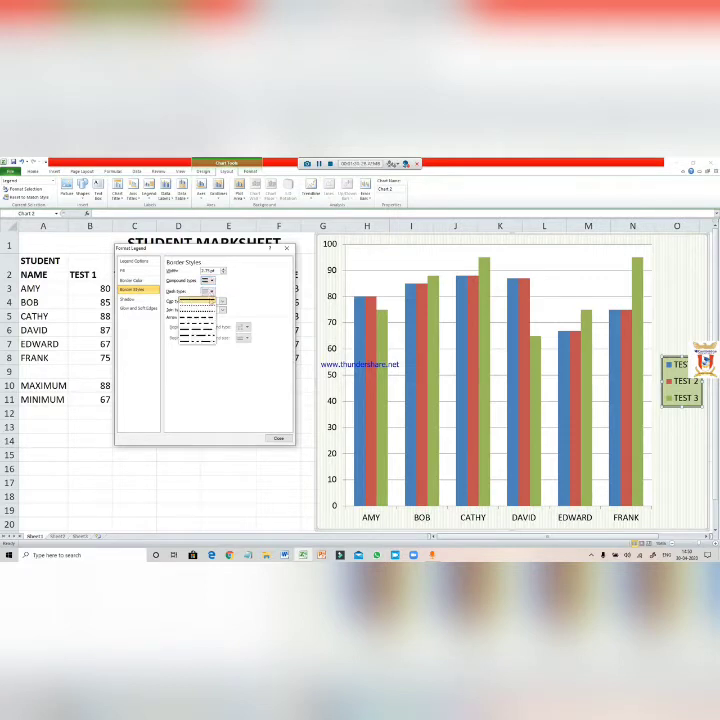
{"action": "left_click", "coordinate": [207, 307]}
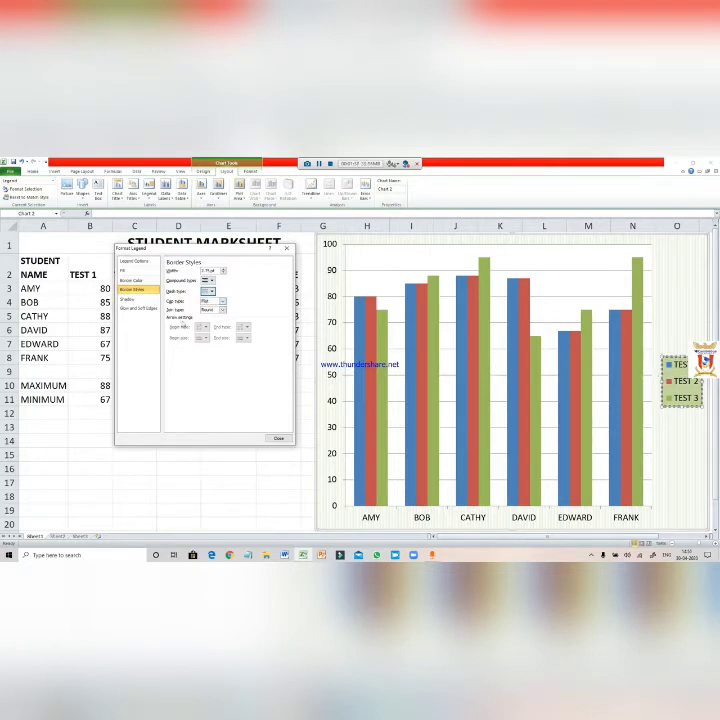
Give the legend an outer shadow preset offset to the bottom and finish formatting it.
{"action": "left_click", "coordinate": [140, 299]}
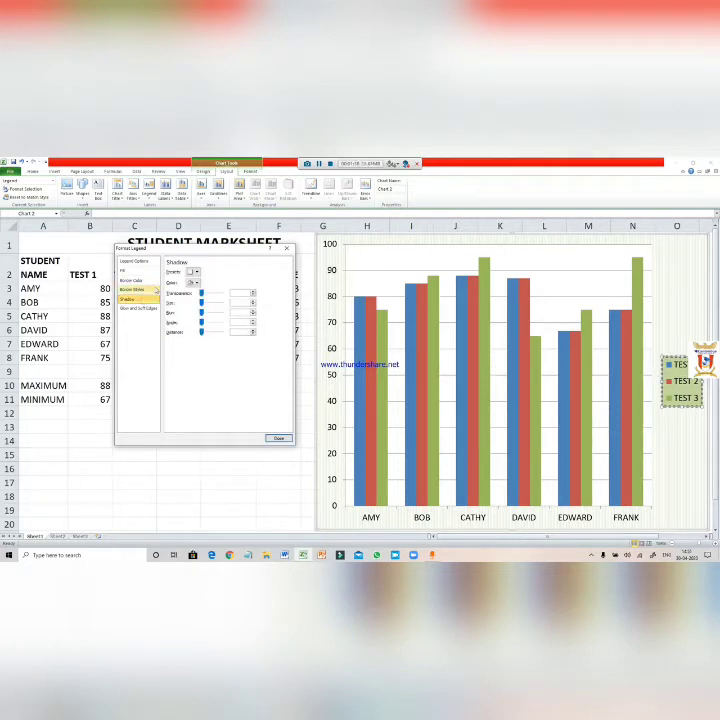
{"action": "left_click", "coordinate": [196, 272]}
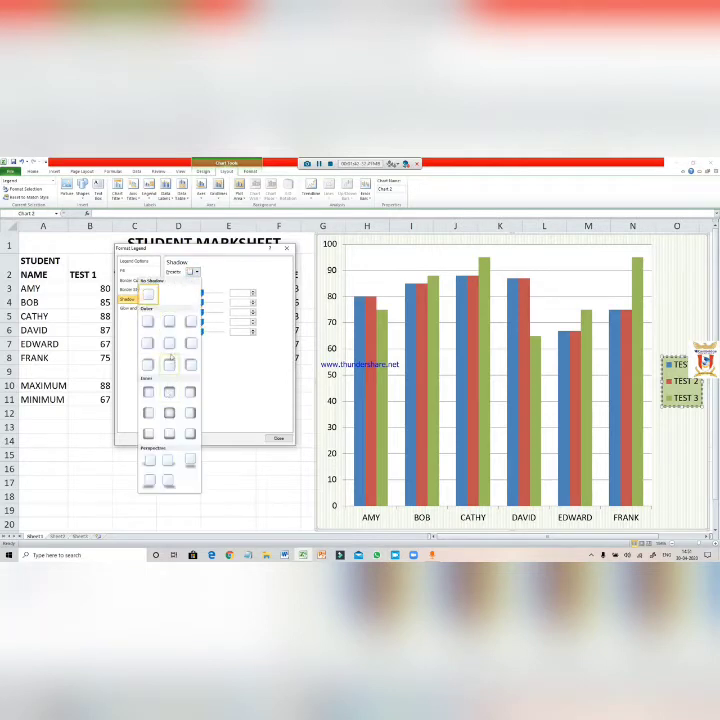
{"action": "left_click", "coordinate": [169, 321]}
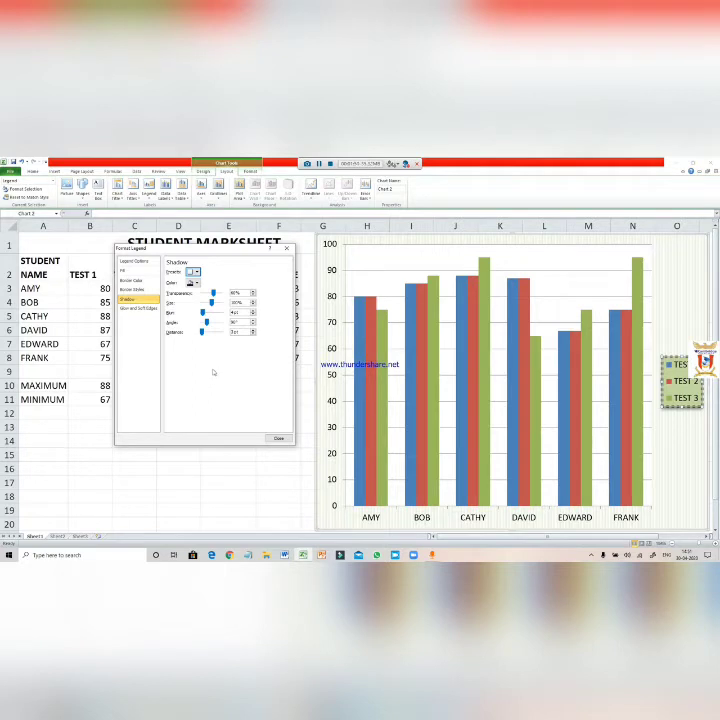
{"action": "left_click", "coordinate": [665, 425]}
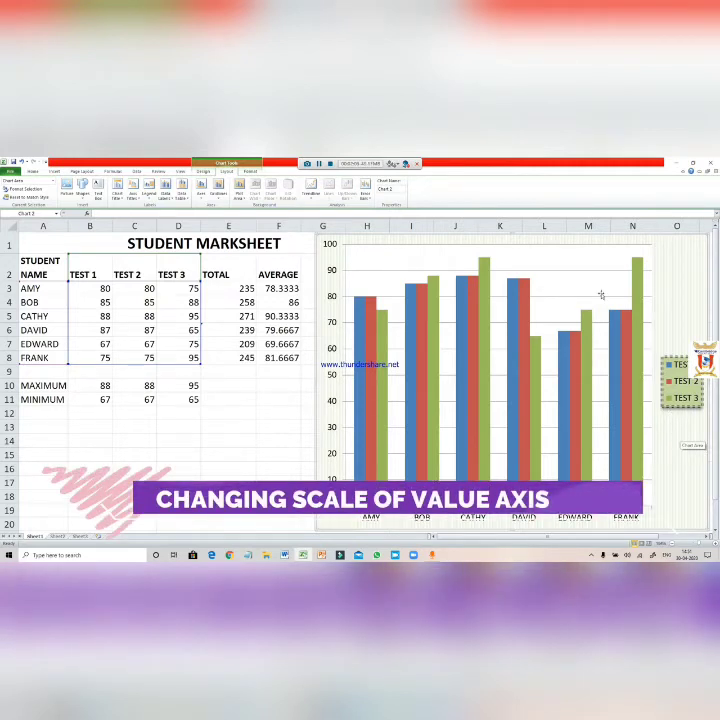
Open the formatting of the chart's vertical value axis and set a fixed major unit of 20.
{"action": "left_click", "coordinate": [330, 277]}
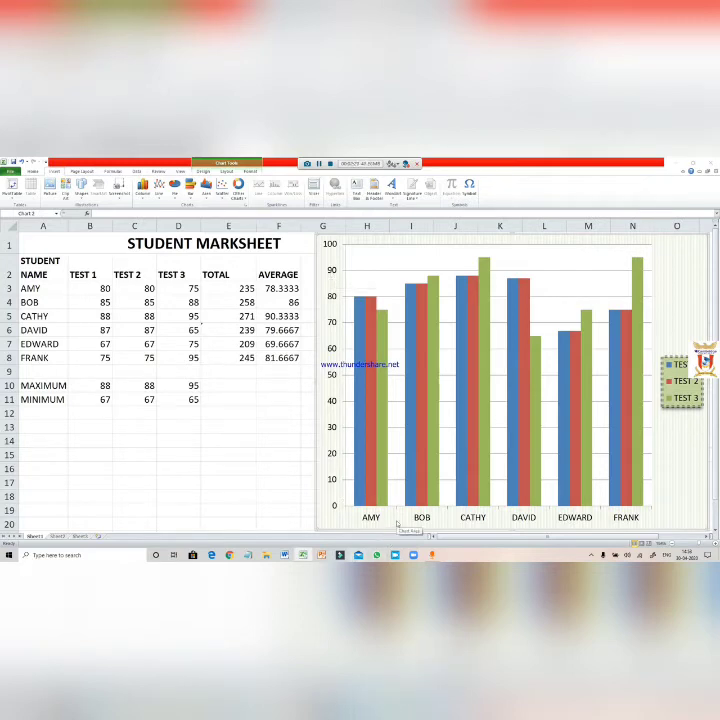
{"action": "left_click", "coordinate": [332, 432]}
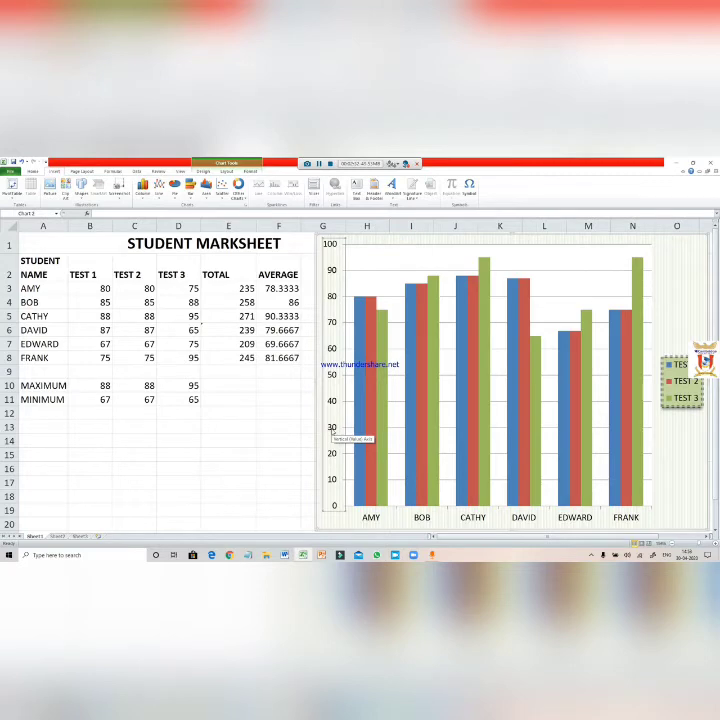
{"action": "right_click", "coordinate": [332, 432]}
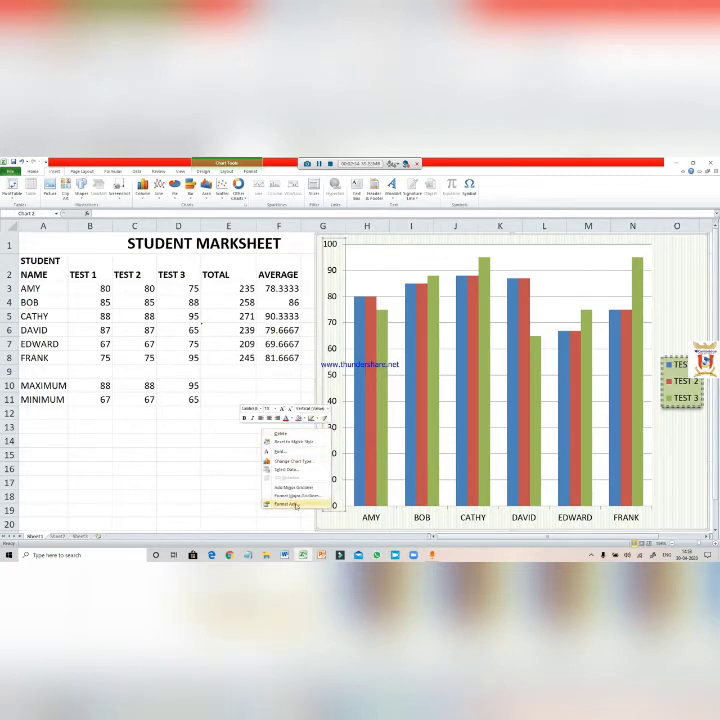
{"action": "left_click", "coordinate": [287, 504]}
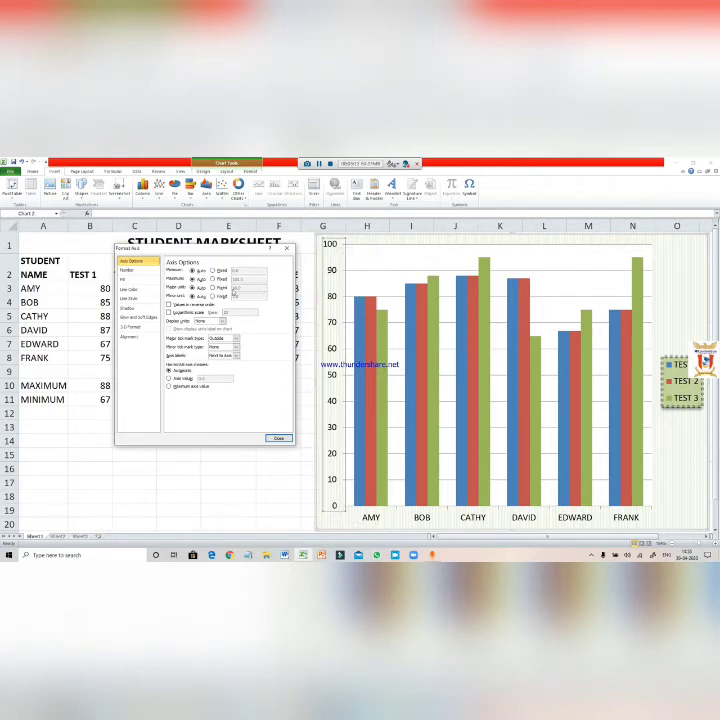
{"action": "left_click", "coordinate": [213, 287]}
{"action": "type", "text": "5"}
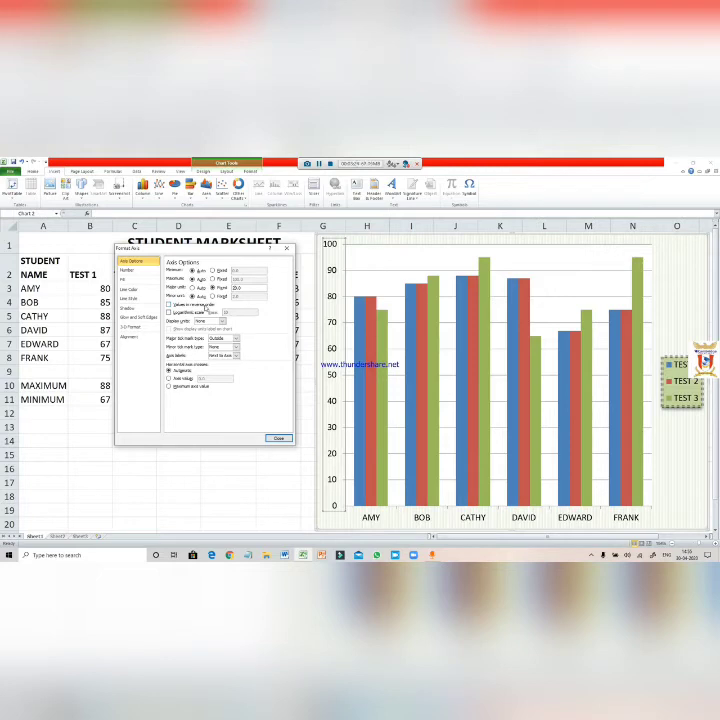
Try the Currency number format on the value axis labels and return them to General.
{"action": "left_click", "coordinate": [143, 273]}
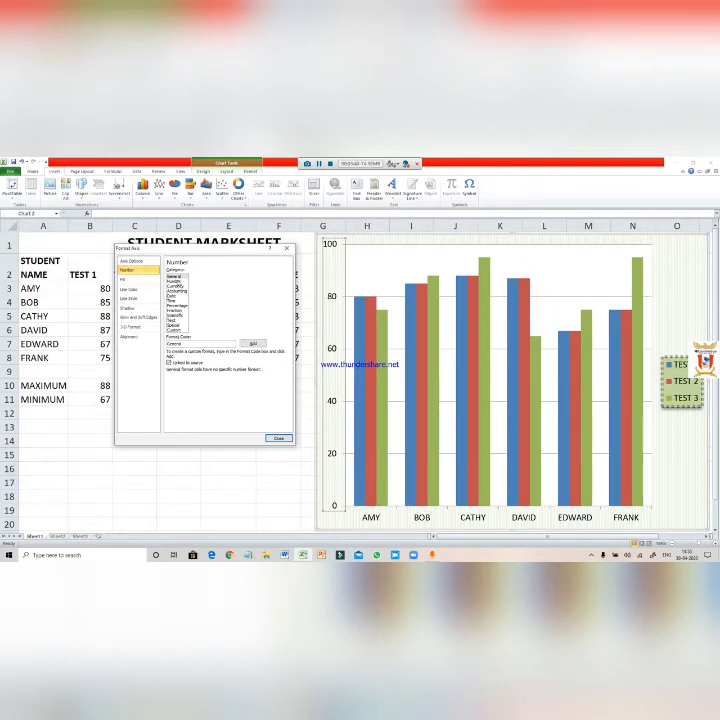
{"action": "left_click", "coordinate": [179, 282]}
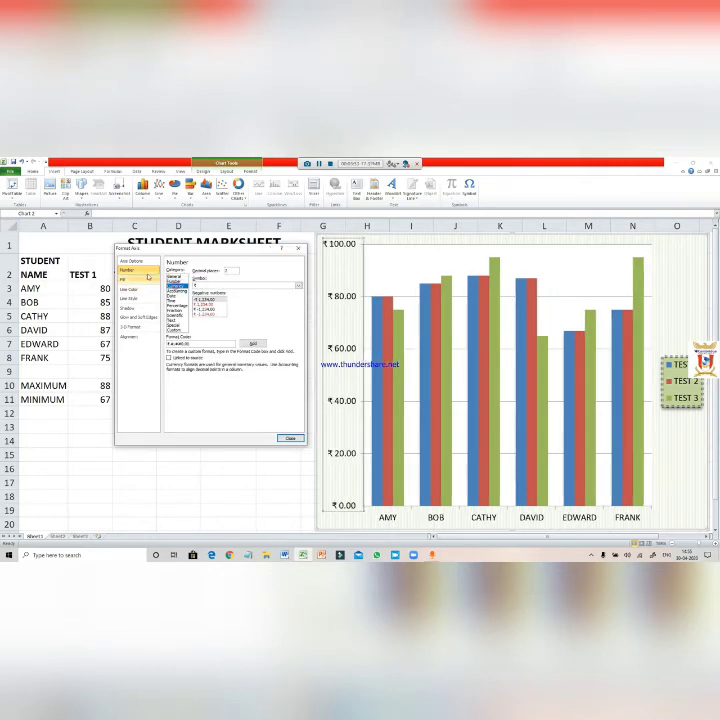
{"action": "left_click", "coordinate": [175, 276]}
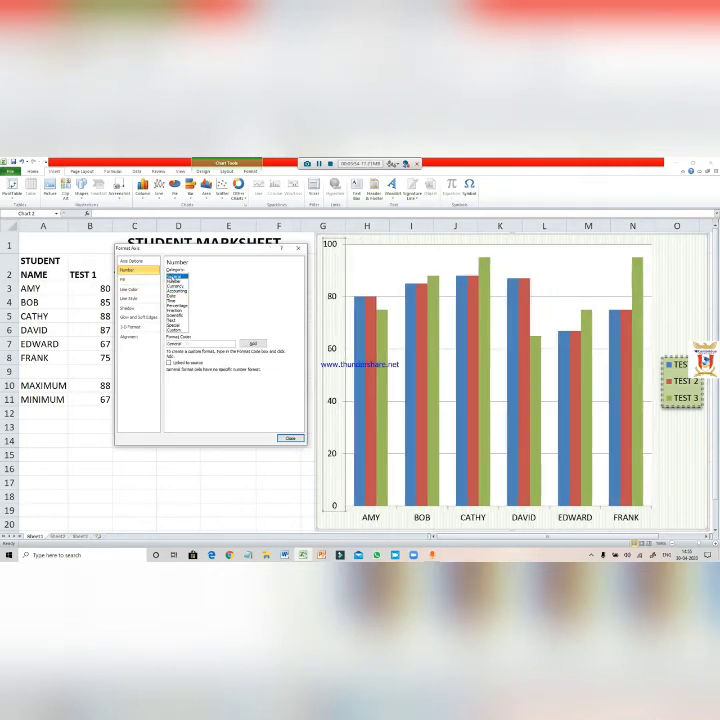
Try no fill, a solid fill and a gradient fill on the value axis, ending with a picture or texture fill.
{"action": "left_click", "coordinate": [143, 280]}
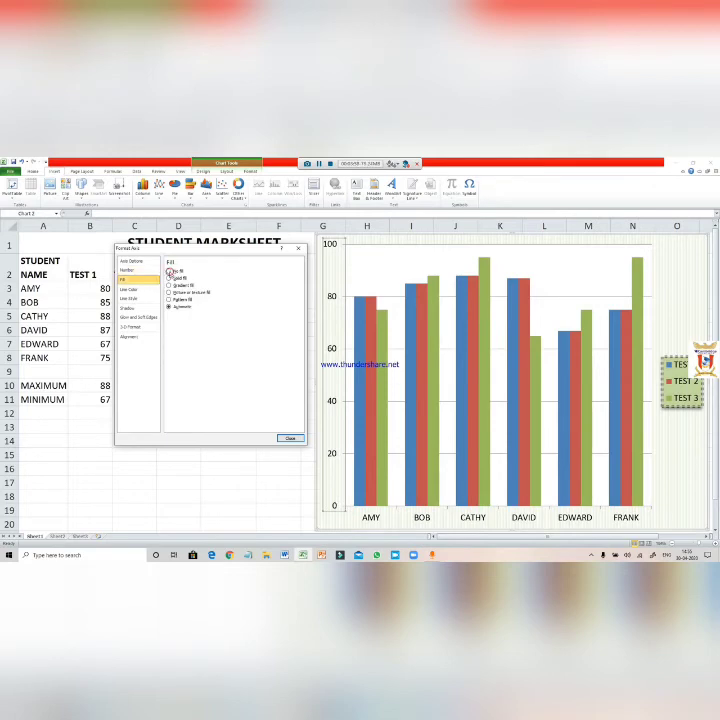
{"action": "left_click", "coordinate": [169, 271]}
{"action": "left_click", "coordinate": [170, 278]}
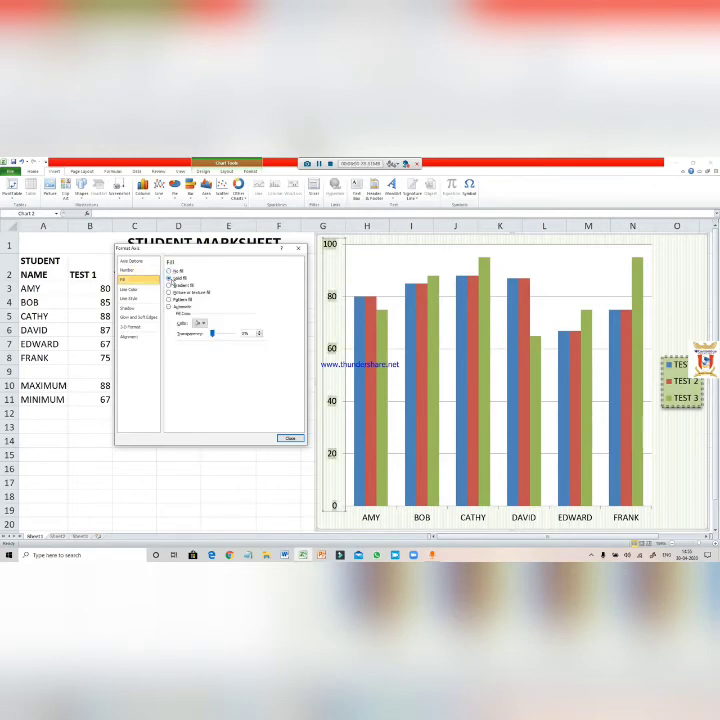
{"action": "left_click", "coordinate": [169, 285]}
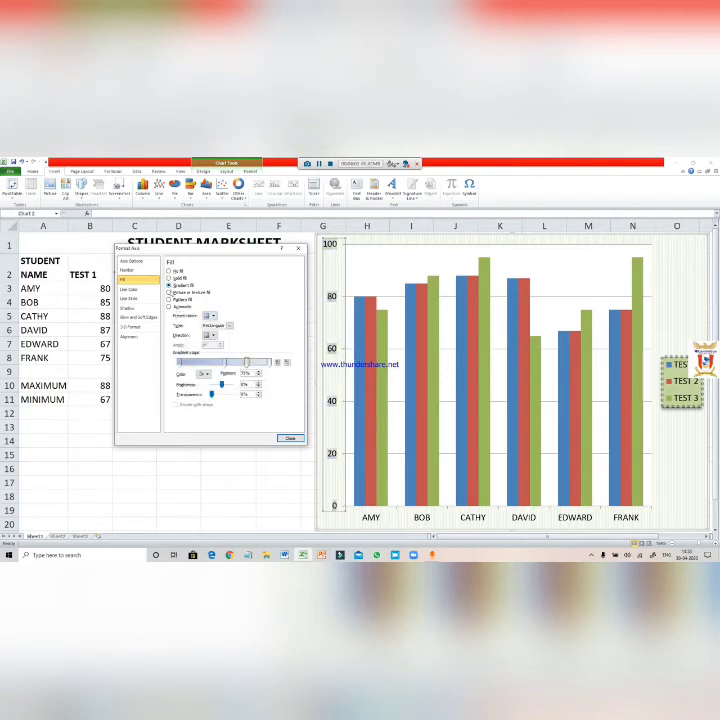
{"action": "left_click", "coordinate": [169, 292]}
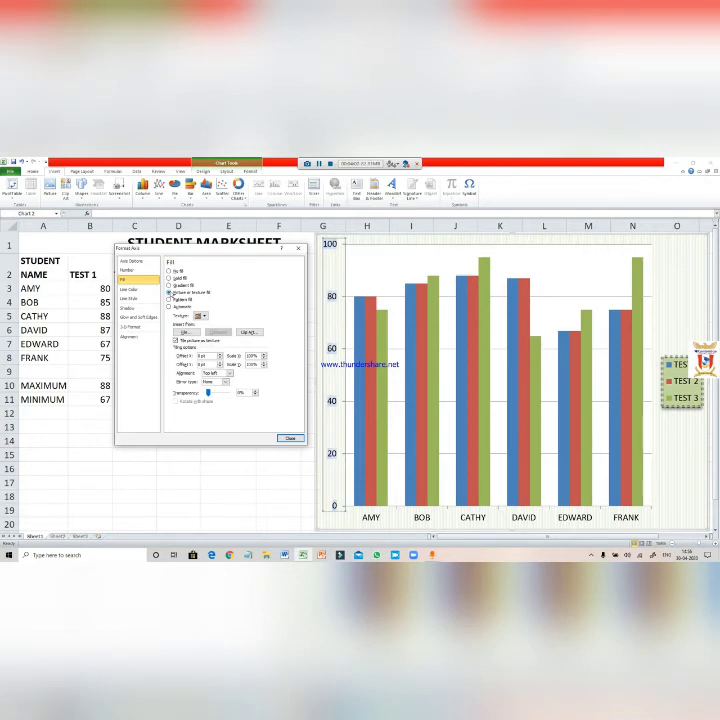
Give the value axis a solid line and raise its transparency to about 40%.
{"action": "left_click", "coordinate": [144, 290]}
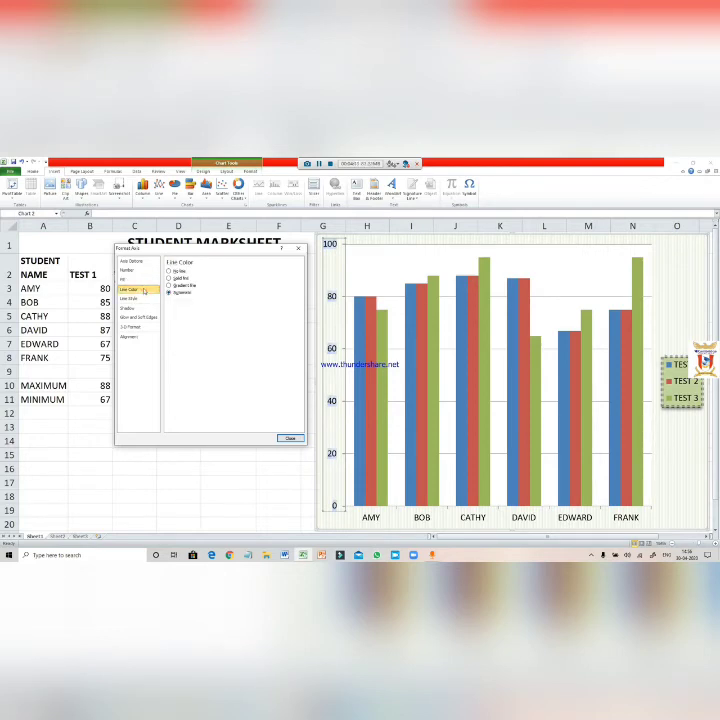
{"action": "left_click", "coordinate": [170, 278]}
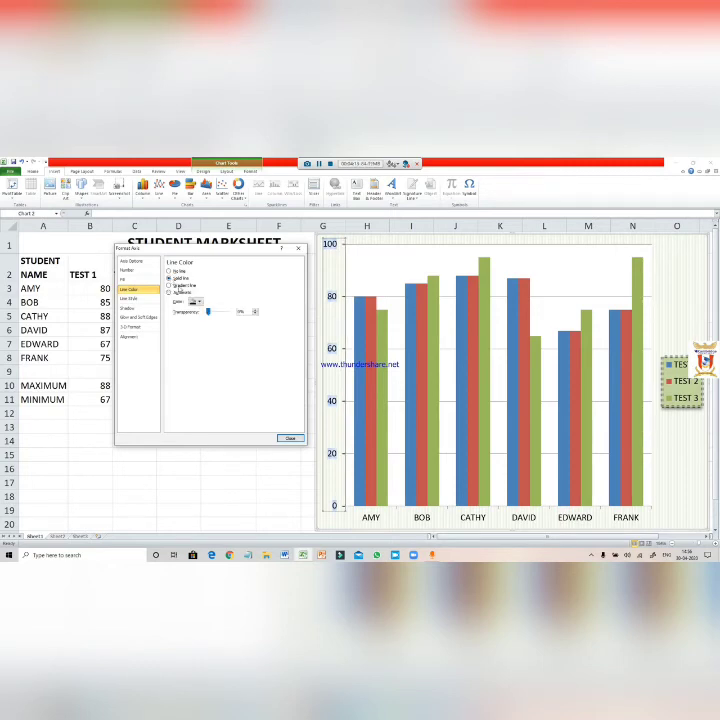
{"action": "left_click_drag", "start_coordinate": [207, 311], "coordinate": [216, 313]}
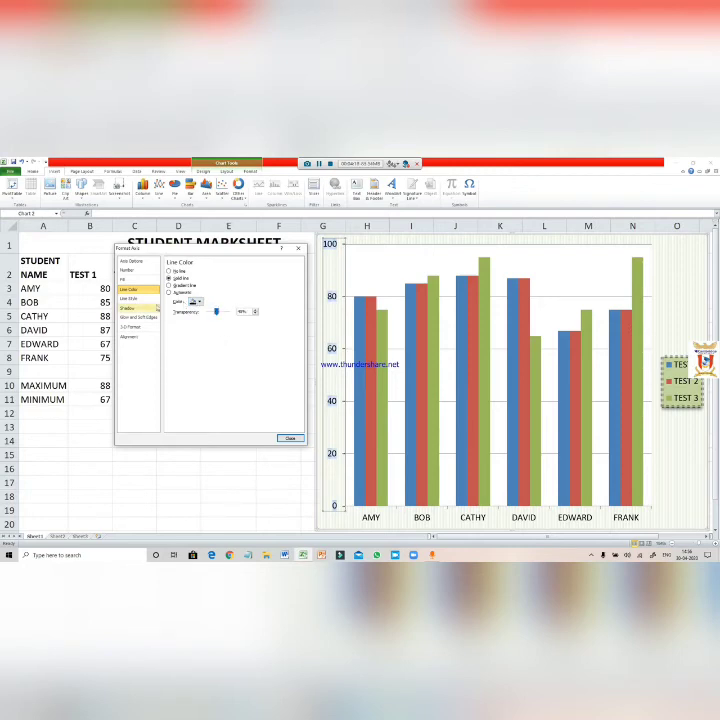
{"action": "left_click", "coordinate": [150, 298]}
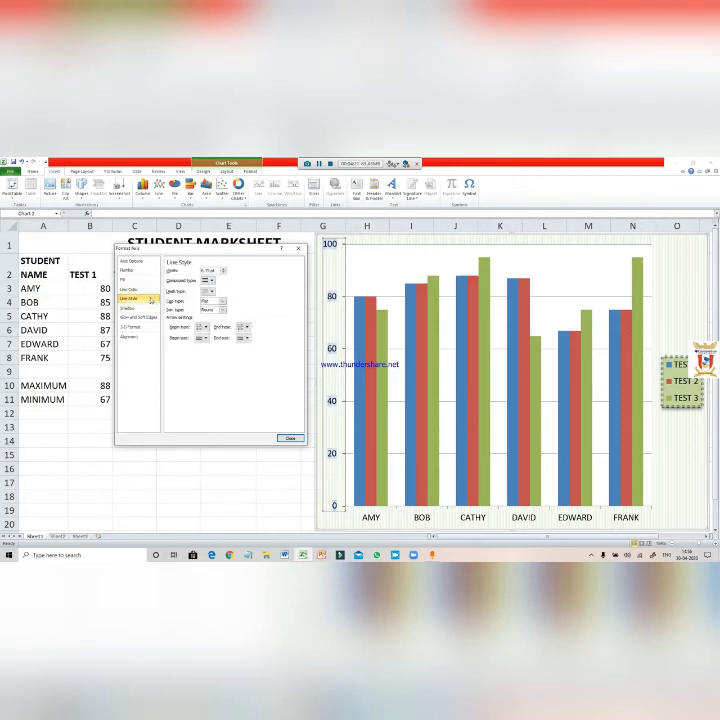
Apply an outer shadow preset offset to the top to the value axis and finish formatting the axis.
{"action": "left_click", "coordinate": [151, 308]}
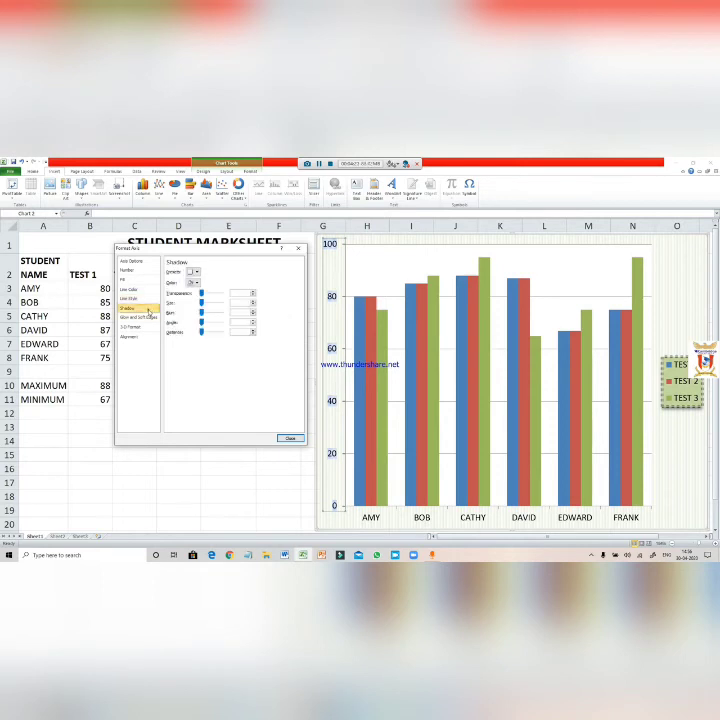
{"action": "left_click", "coordinate": [195, 272]}
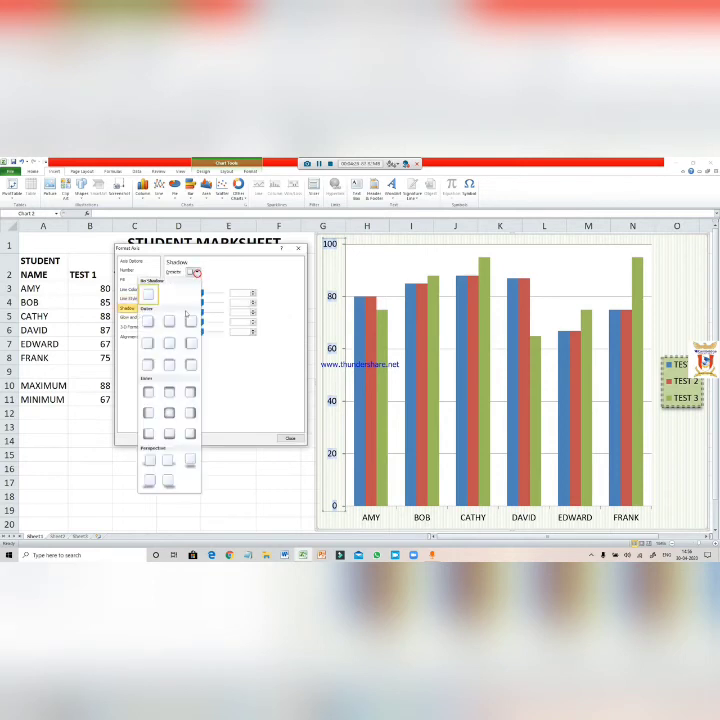
{"action": "left_click", "coordinate": [168, 365]}
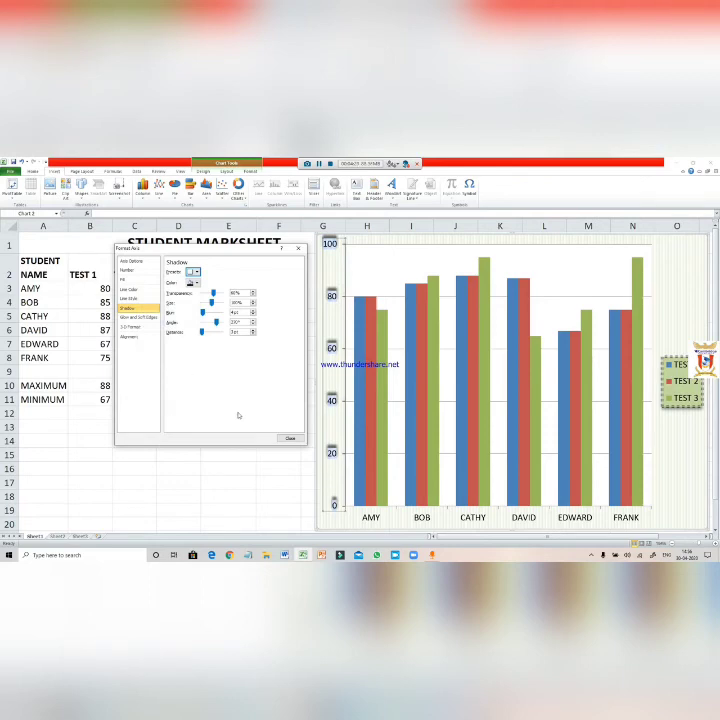
{"action": "left_click", "coordinate": [290, 438]}
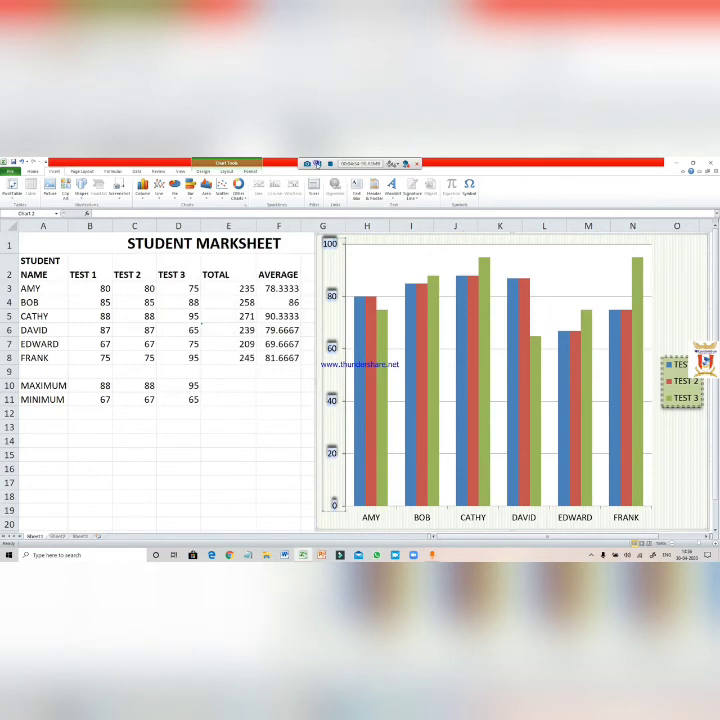
{"action": "left_click", "coordinate": [410, 350]}
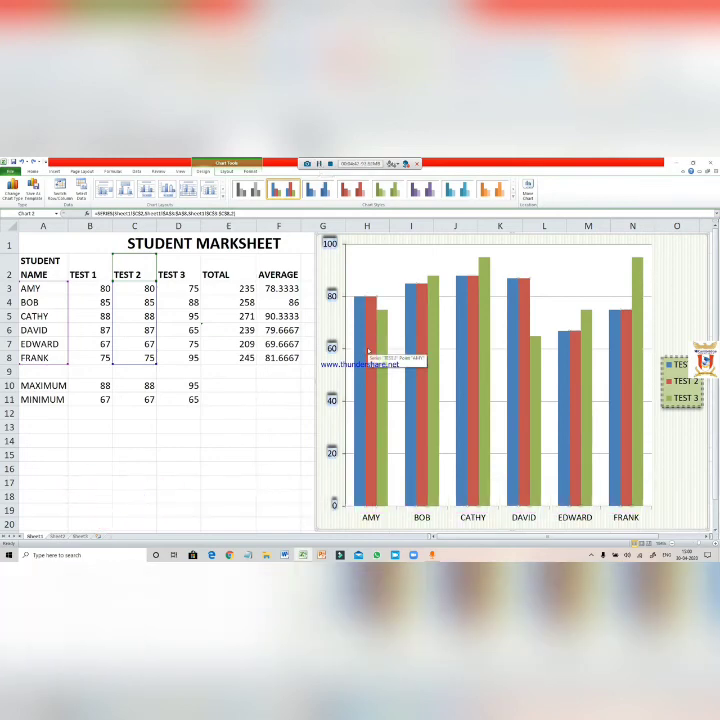
{"action": "double_click", "coordinate": [368, 352]}
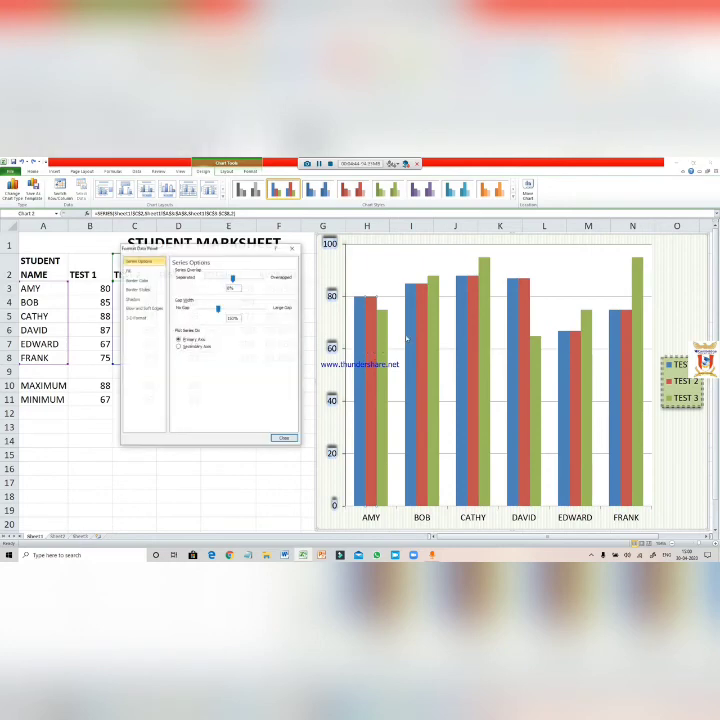
{"action": "left_click", "coordinate": [292, 249]}
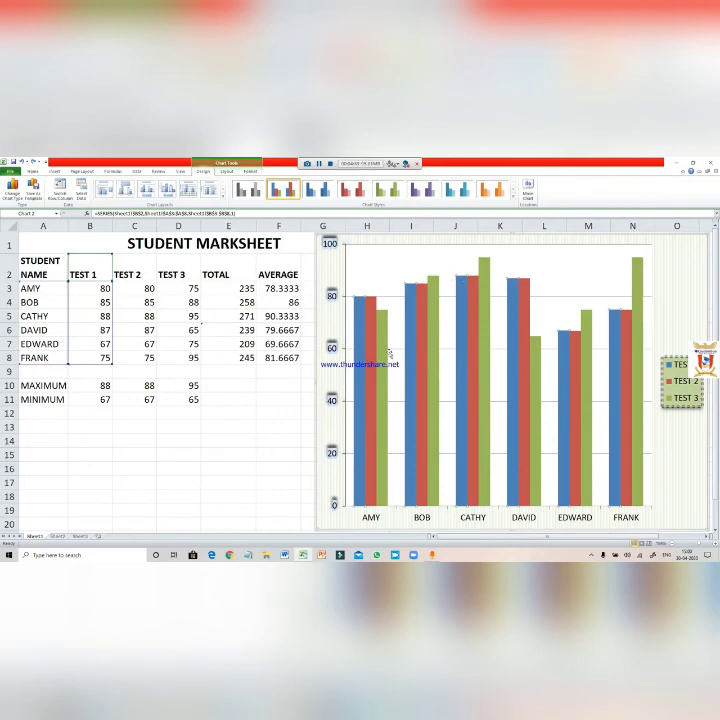
Give the TEST 1 data series a solid dark purple fill, review its border and shadow settings, and finish formatting the series.
{"action": "right_click", "coordinate": [357, 350]}
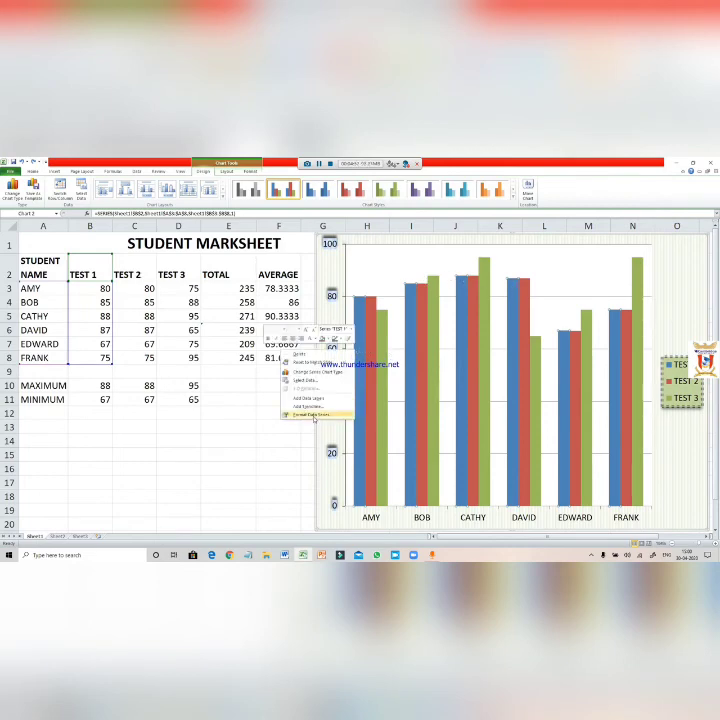
{"action": "left_click", "coordinate": [313, 415]}
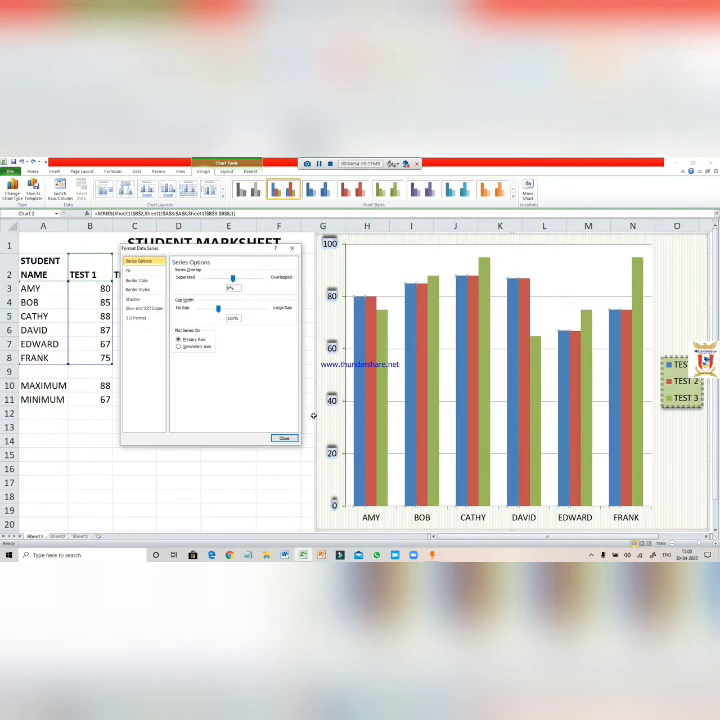
{"action": "left_click", "coordinate": [137, 271]}
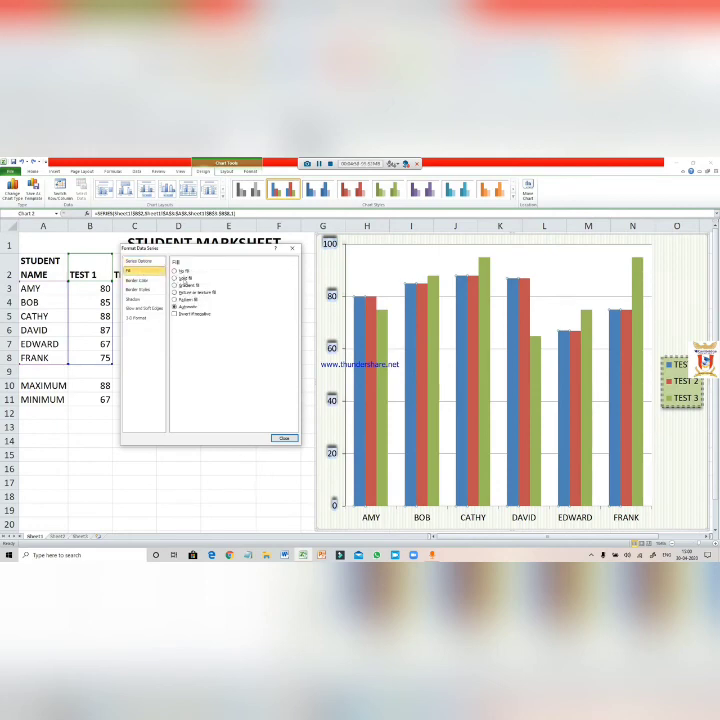
{"action": "left_click", "coordinate": [182, 279]}
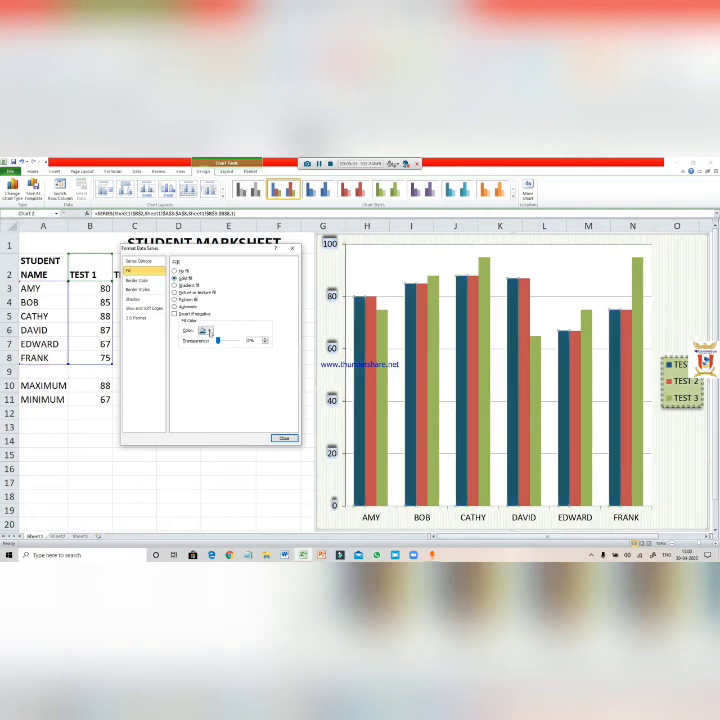
{"action": "left_click", "coordinate": [207, 332]}
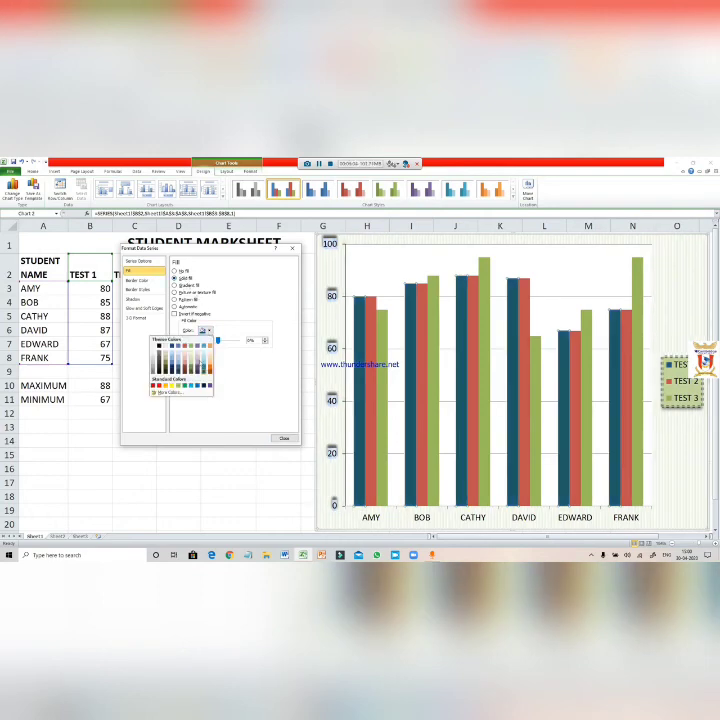
{"action": "left_click", "coordinate": [197, 368]}
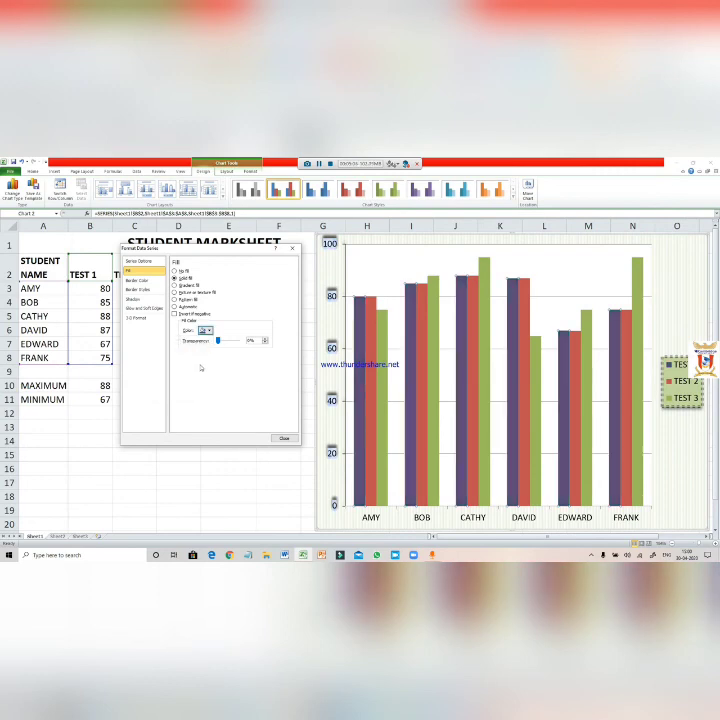
{"action": "left_click", "coordinate": [140, 281]}
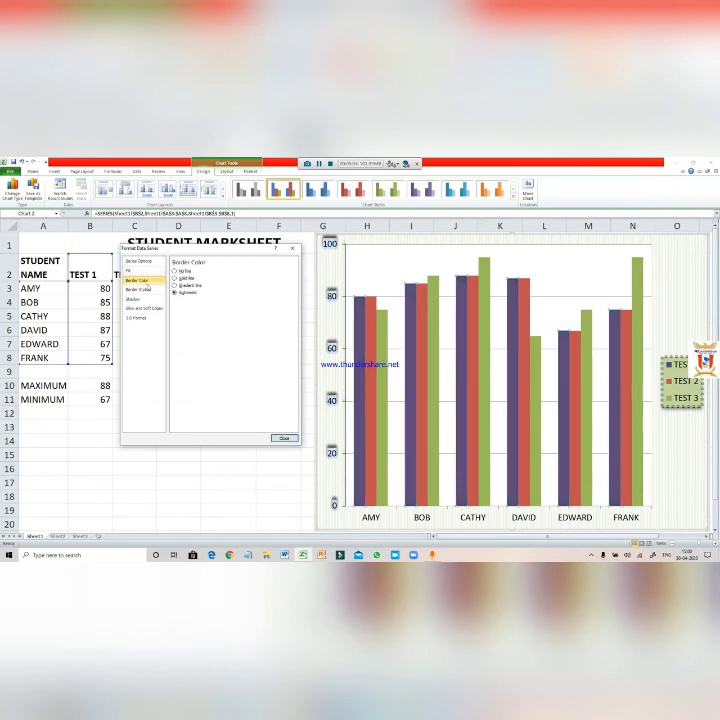
{"action": "left_click", "coordinate": [146, 289]}
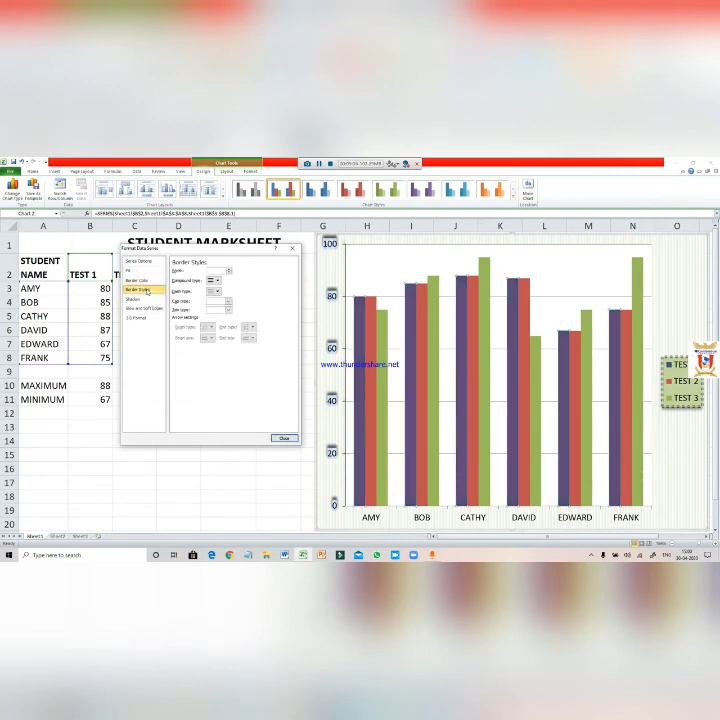
{"action": "left_click", "coordinate": [144, 300]}
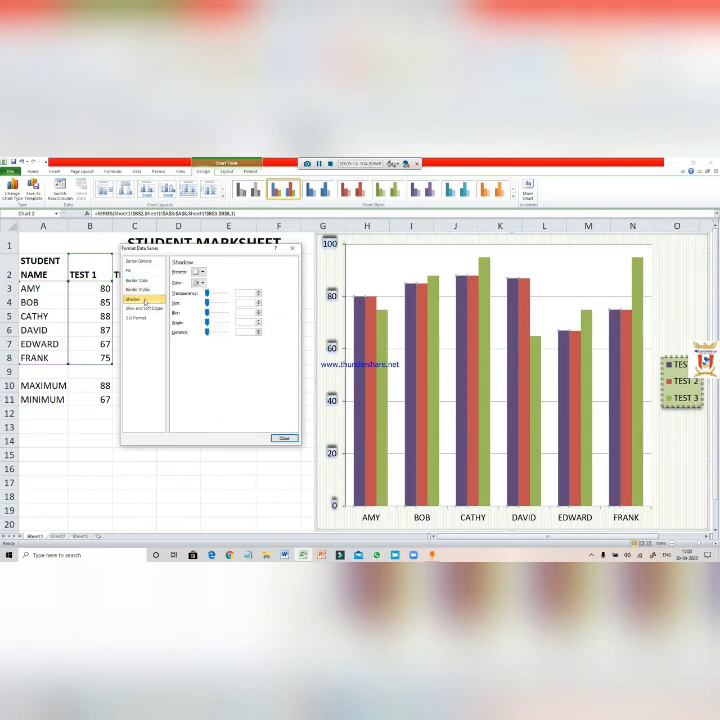
{"action": "left_click", "coordinate": [283, 438]}
{"action": "left_click", "coordinate": [278, 440]}
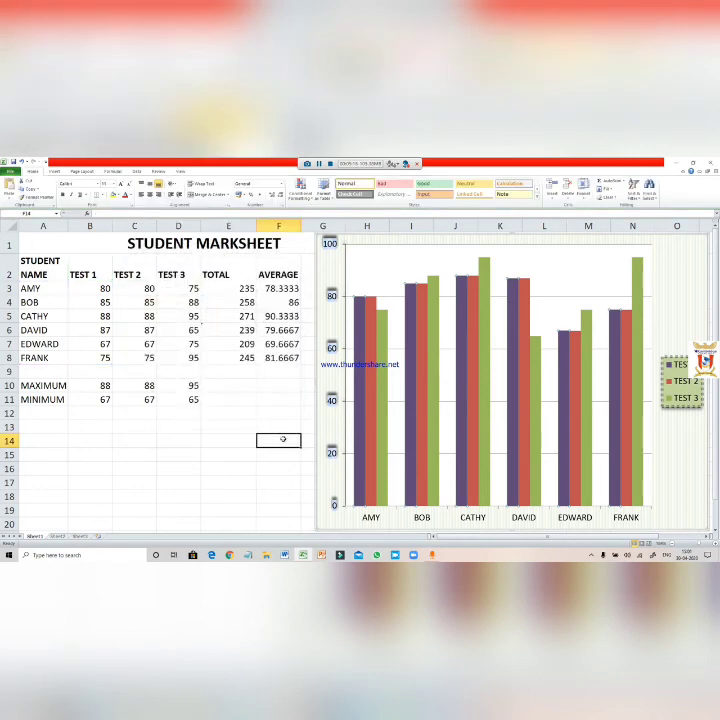
Try the orange, aqua, purple, green and red chart styles on the marksheet chart.
{"action": "left_click", "coordinate": [437, 252]}
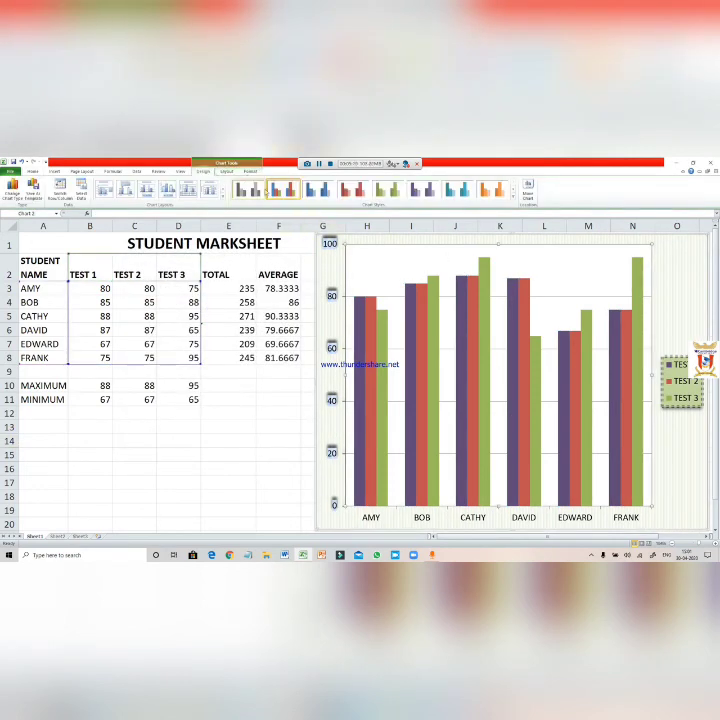
{"action": "left_click", "coordinate": [491, 190]}
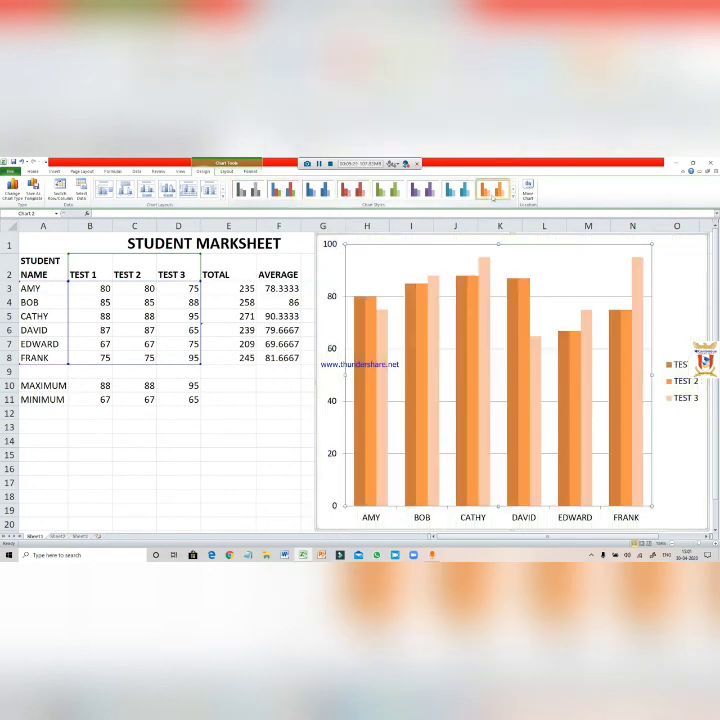
{"action": "left_click", "coordinate": [457, 190]}
{"action": "left_click", "coordinate": [422, 190]}
{"action": "left_click", "coordinate": [388, 190]}
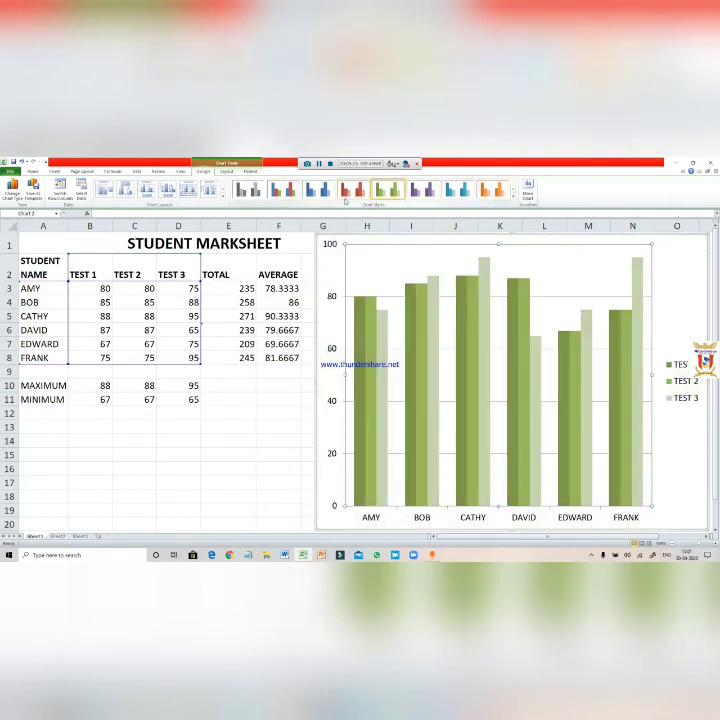
{"action": "left_click", "coordinate": [350, 192]}
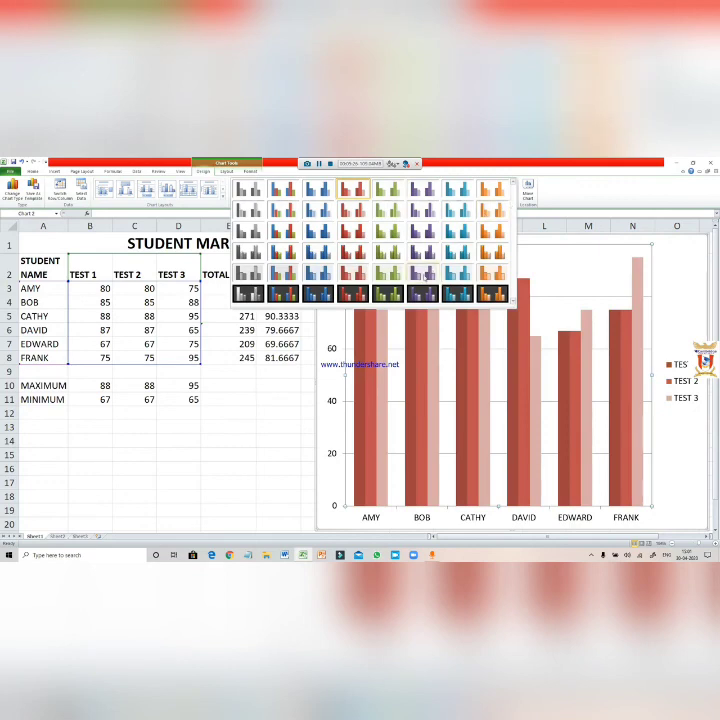
Try the purple chart style with a shaded plot area, ending with the blue style with a shaded plot area.
{"action": "left_click", "coordinate": [422, 188]}
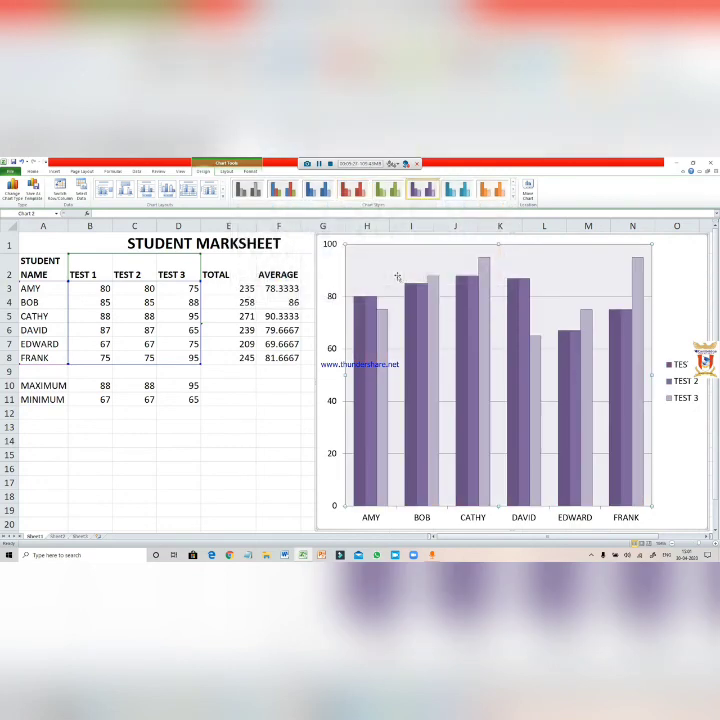
{"action": "left_click", "coordinate": [512, 198]}
{"action": "left_click", "coordinate": [307, 273]}
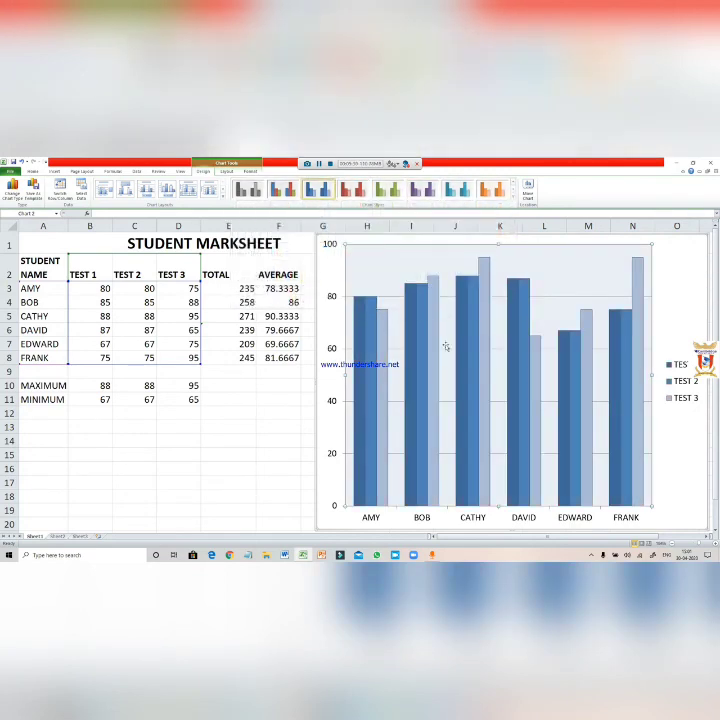